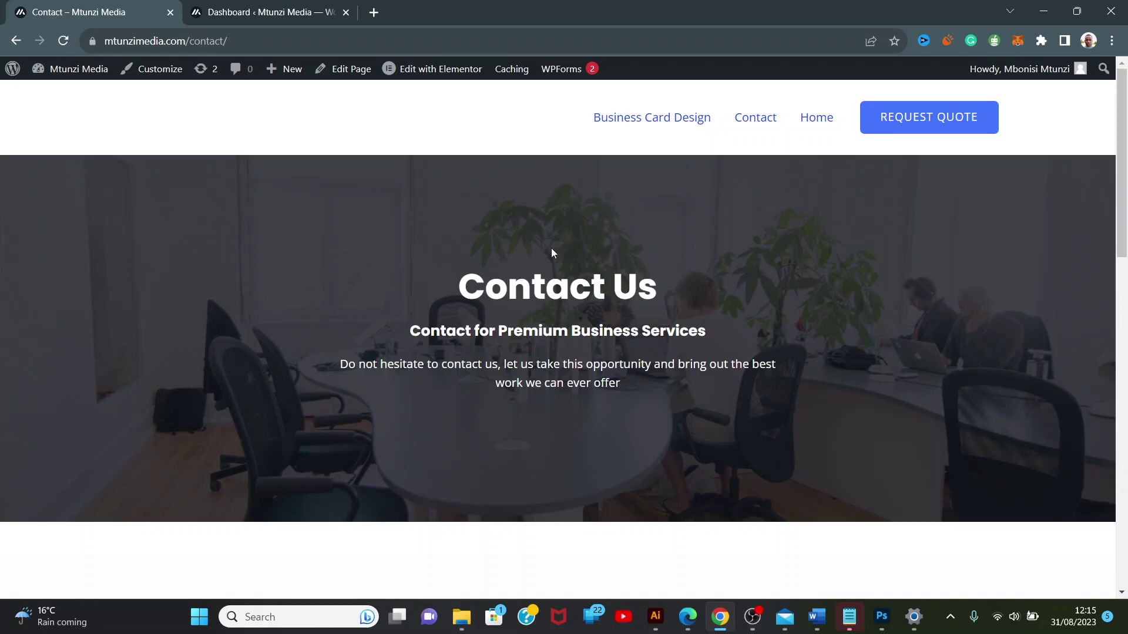
Scroll to the Request Free Consultation form and click into its Name, Email and Message fields.
{"action": "scroll", "coordinate": [551, 252], "scroll_direction": "down", "scroll_amount": 10}
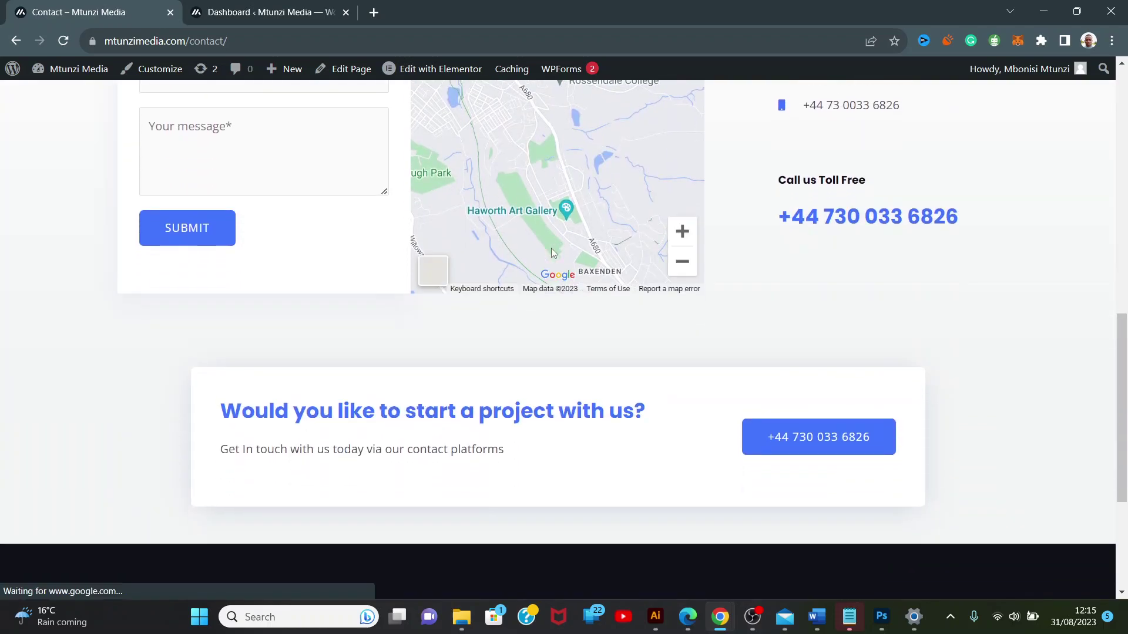
{"action": "scroll", "coordinate": [551, 248], "scroll_direction": "up", "scroll_amount": 3}
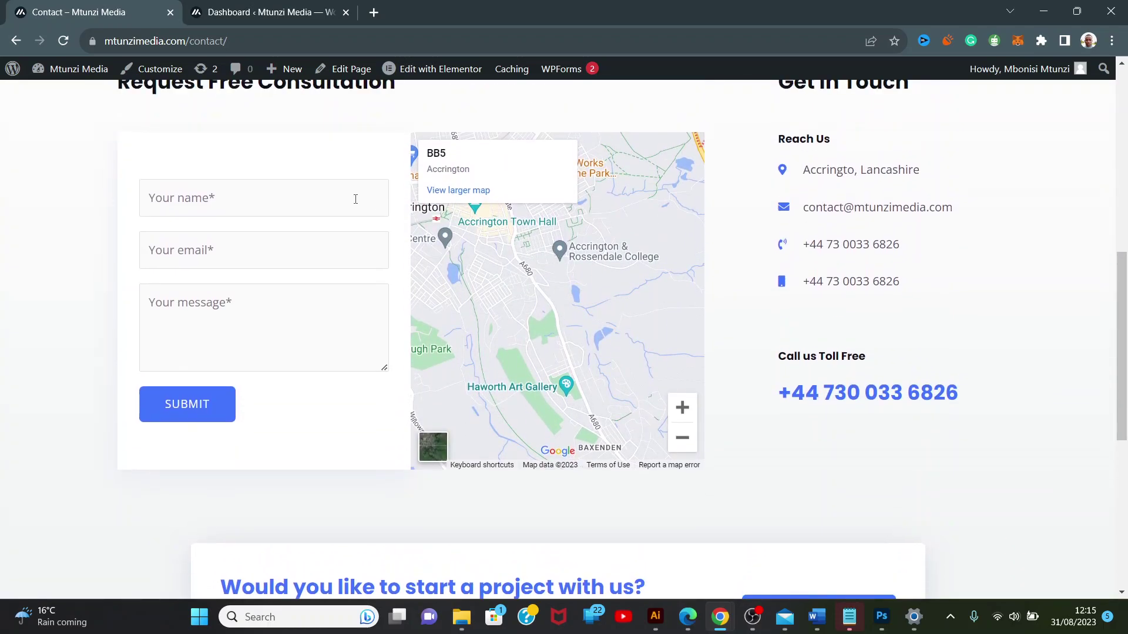
{"action": "left_click", "coordinate": [355, 198]}
{"action": "left_click", "coordinate": [210, 250]}
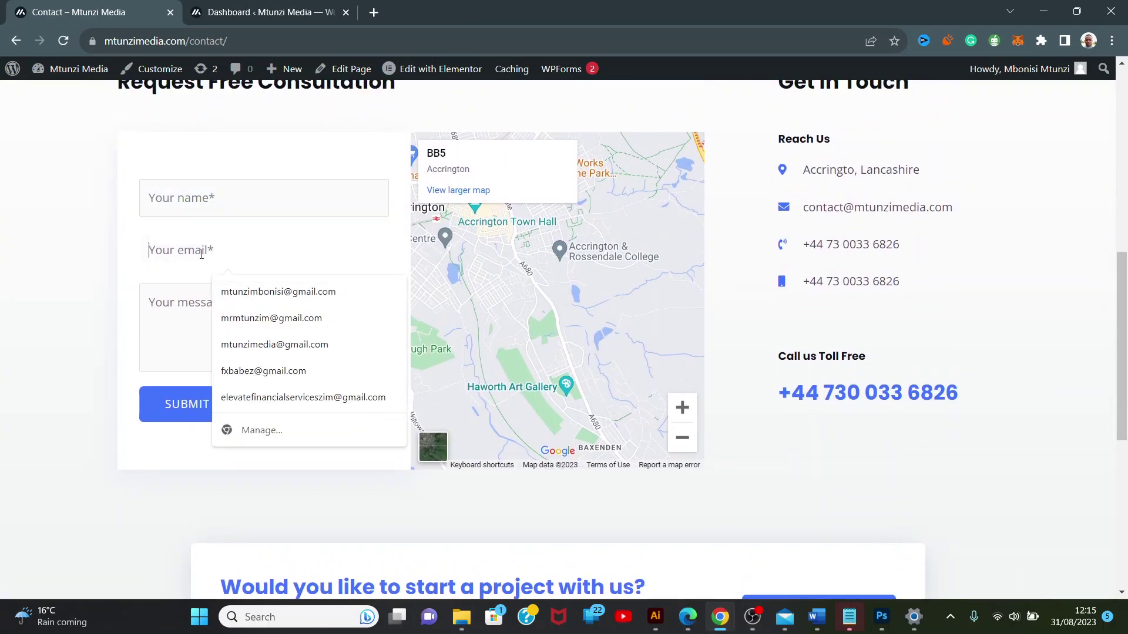
{"action": "left_click", "coordinate": [190, 316]}
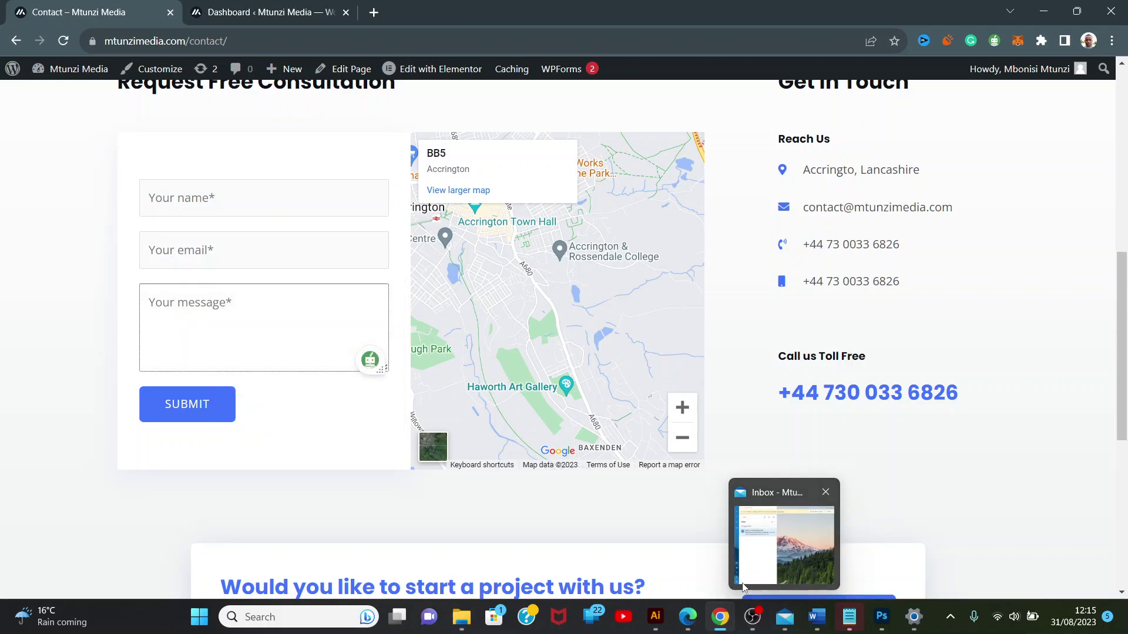
View the New Entry: Contact Form email in Gmail, then open the Windows Mail inbox.
{"action": "mouse_move", "coordinate": [717, 622]}
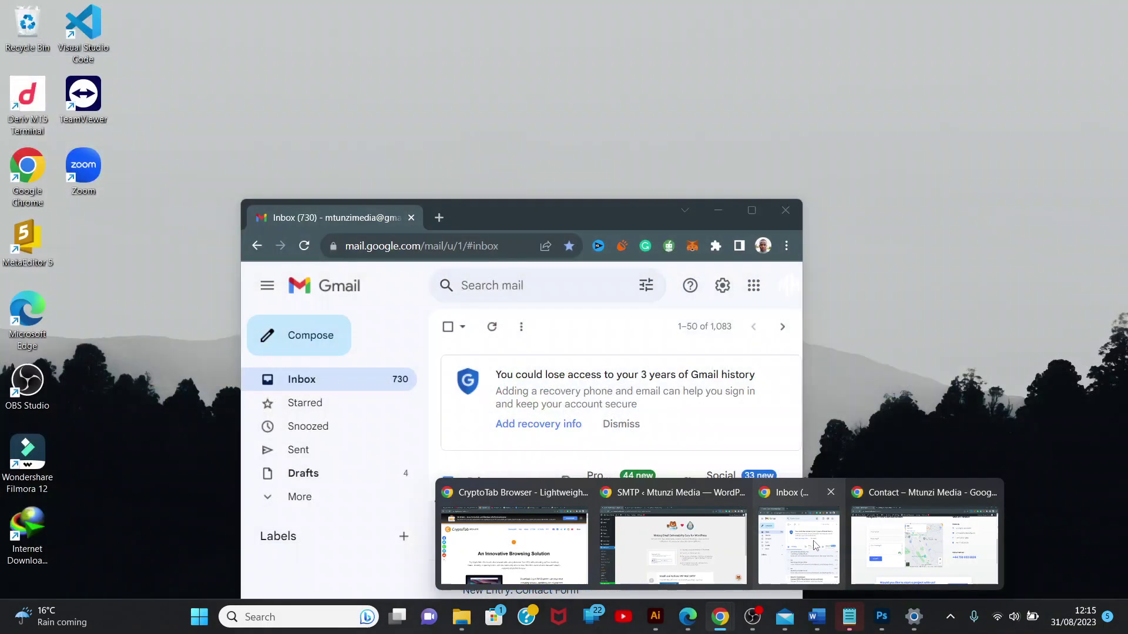
{"action": "left_click", "coordinate": [808, 546]}
{"action": "left_click", "coordinate": [585, 532]}
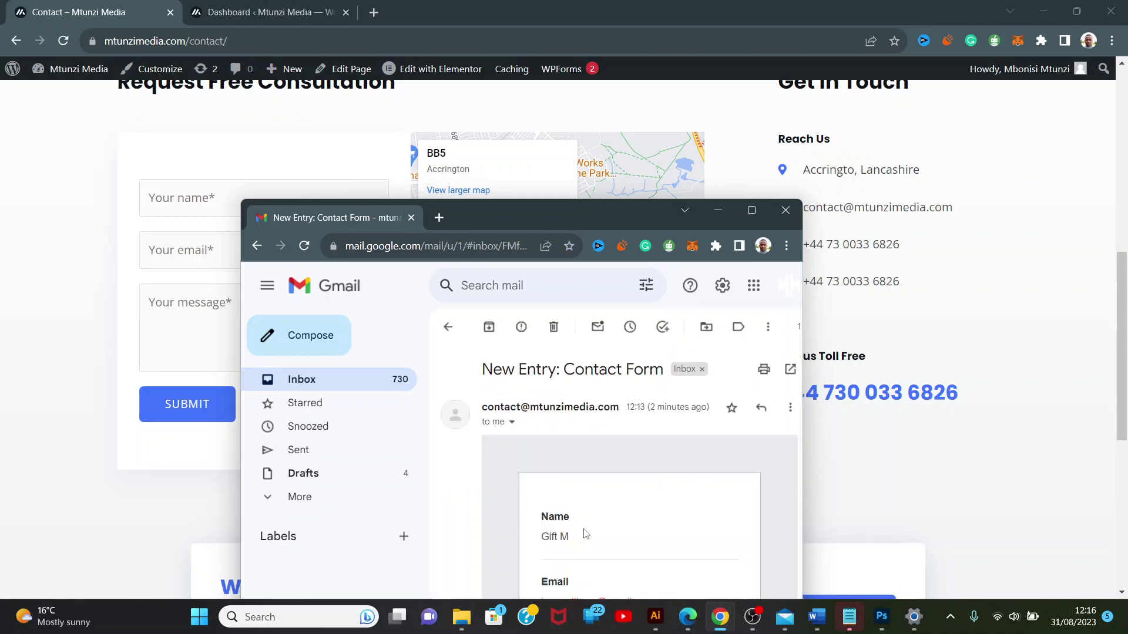
{"action": "left_click", "coordinate": [751, 210]}
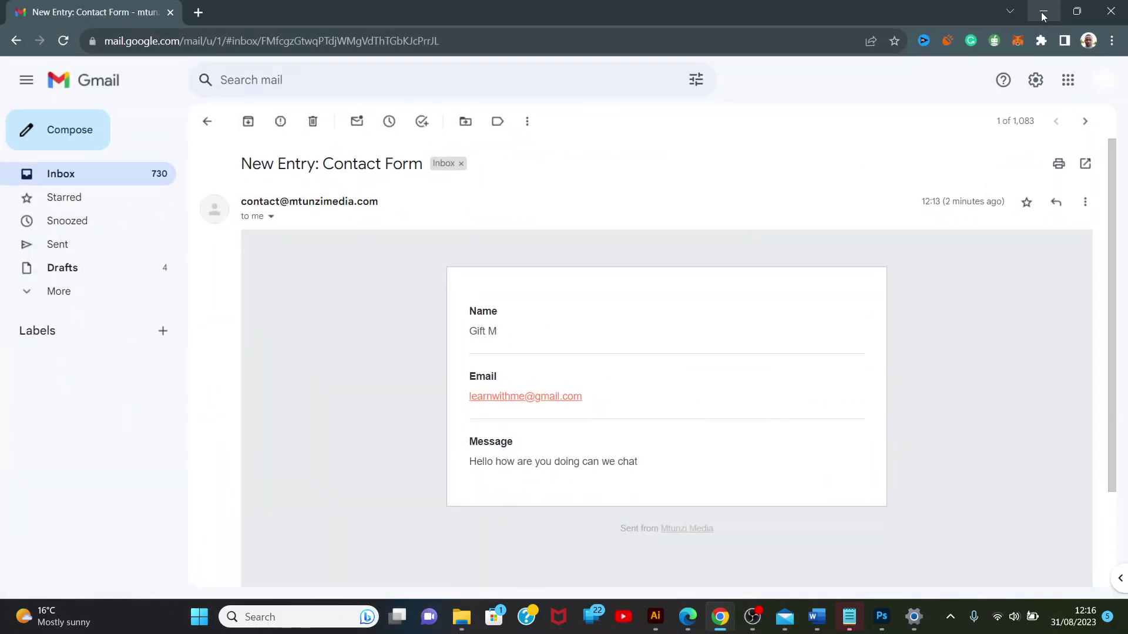
{"action": "left_click", "coordinate": [1043, 16]}
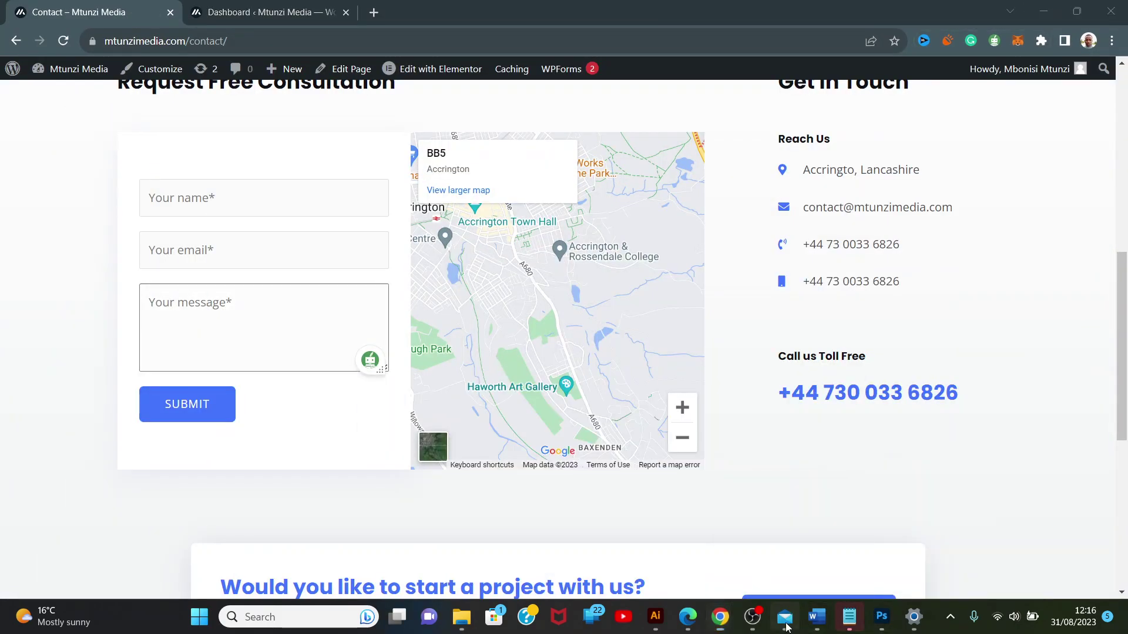
{"action": "left_click", "coordinate": [785, 616]}
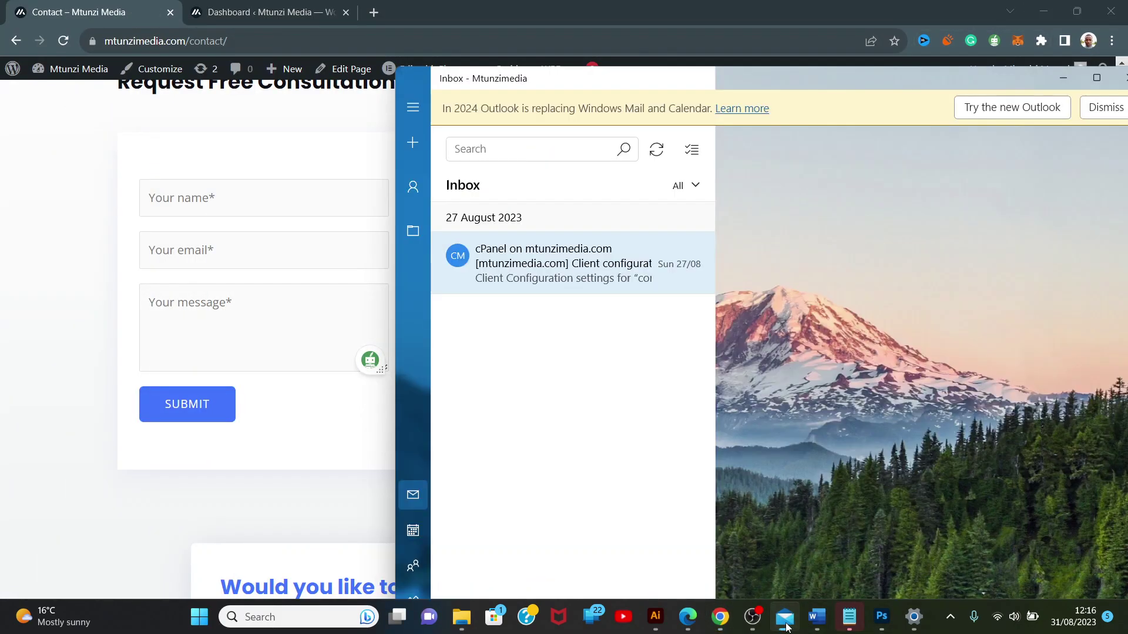
Open the WPForms Forms Overview in WordPress admin, which lists the single Contact Form.
{"action": "left_click", "coordinate": [90, 219]}
{"action": "left_click", "coordinate": [246, 8]}
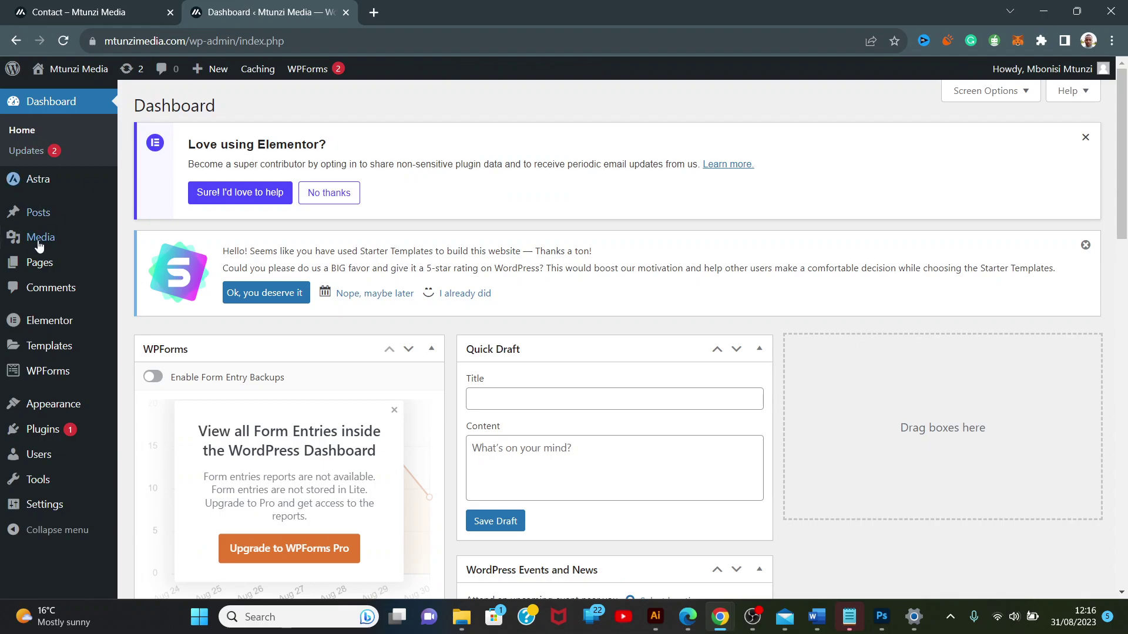
{"action": "left_click", "coordinate": [45, 373]}
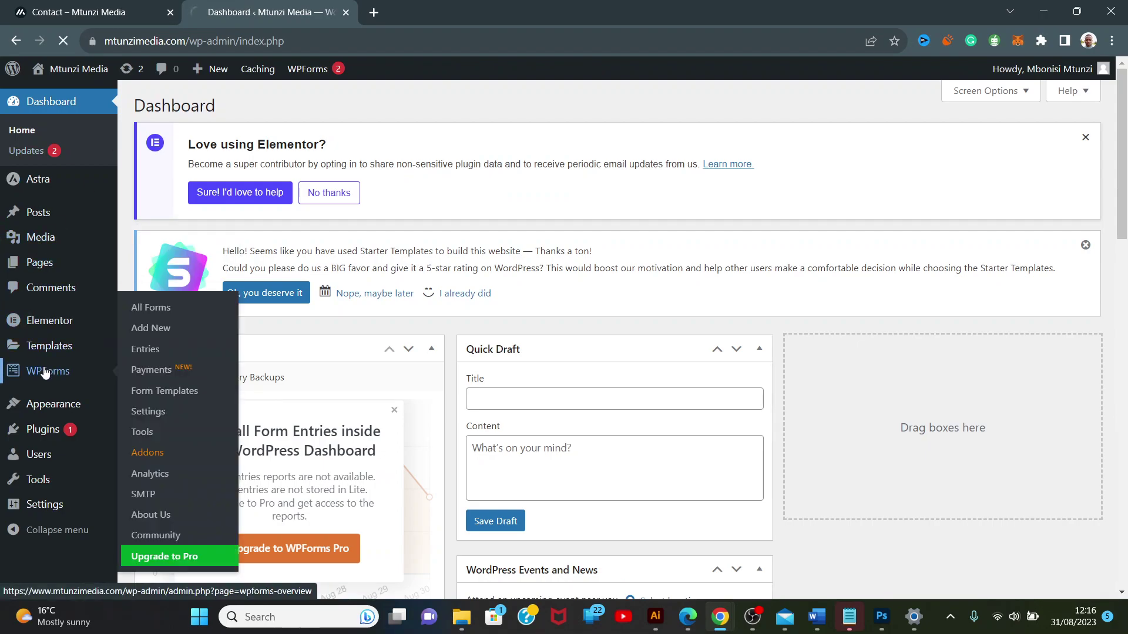
{"action": "mouse_move", "coordinate": [163, 490]}
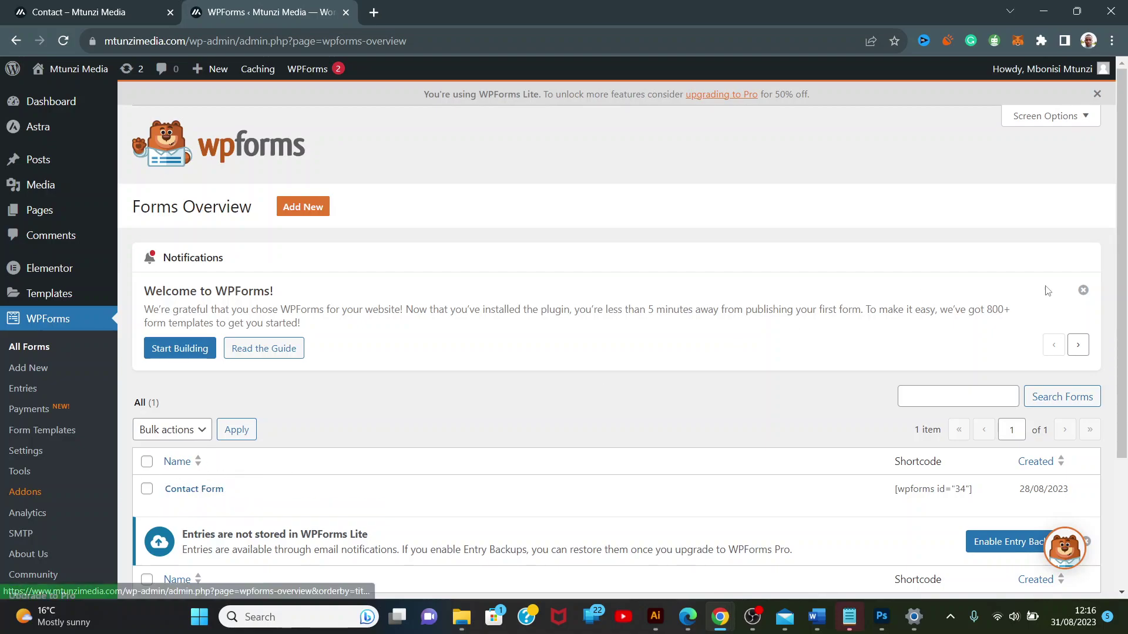
{"action": "scroll", "coordinate": [1114, 271], "scroll_direction": "down", "scroll_amount": 3}
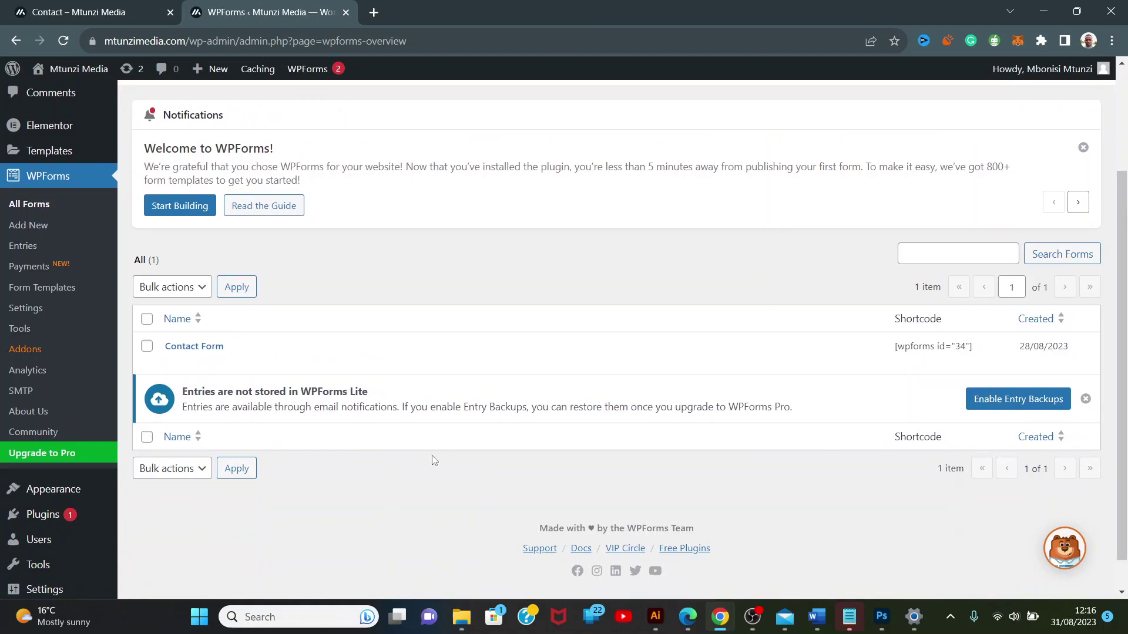
{"action": "left_click", "coordinate": [82, 6]}
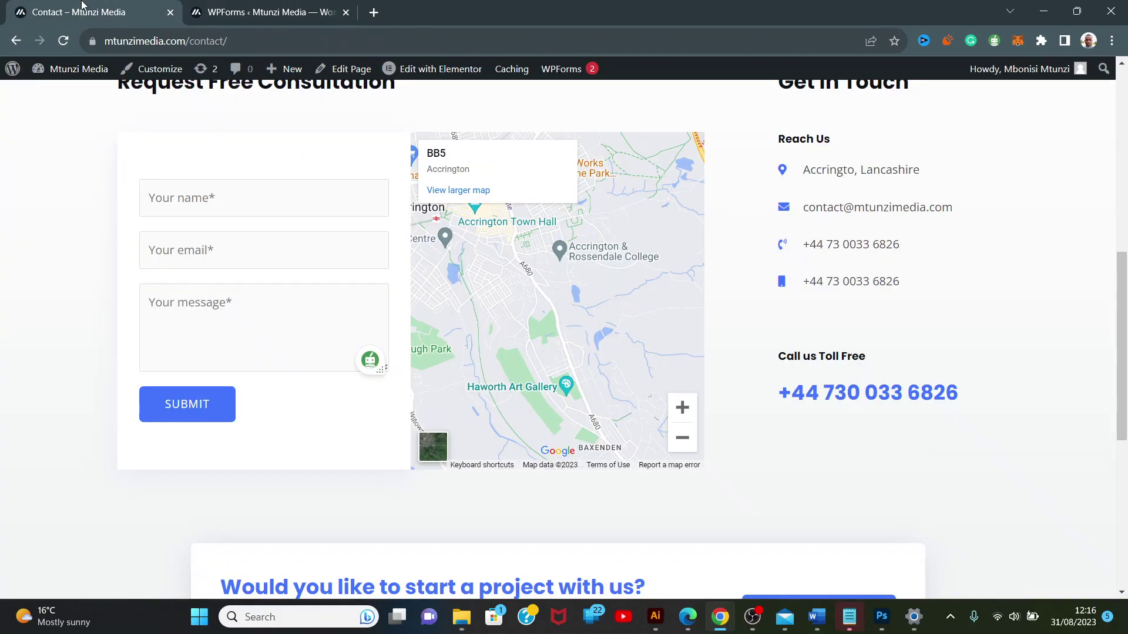
{"action": "left_click", "coordinate": [245, 13]}
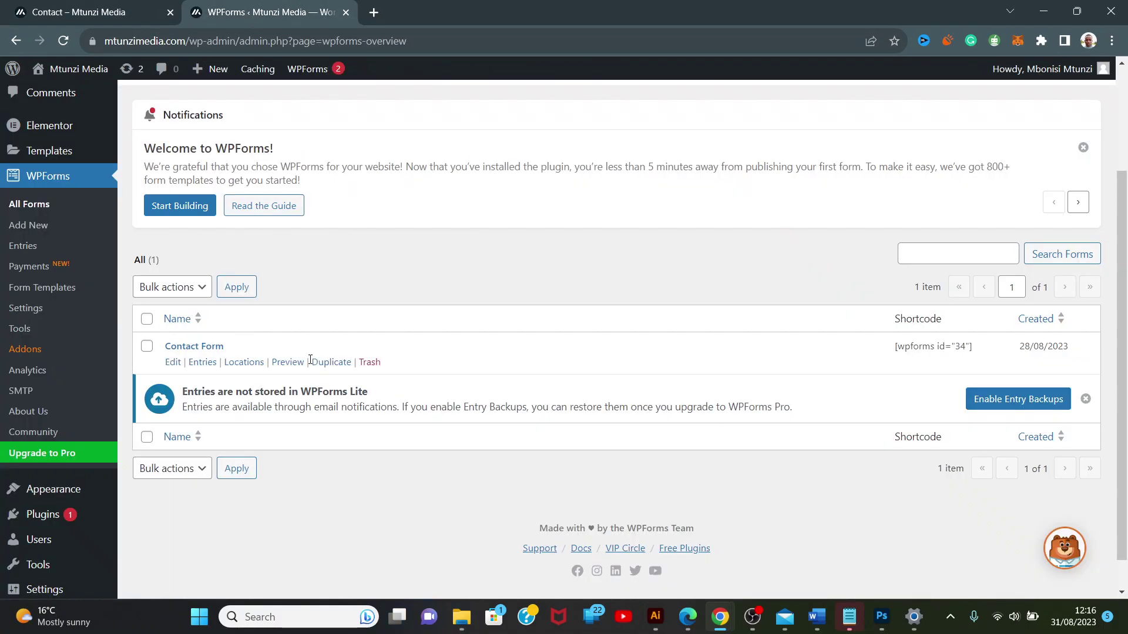
Open the Contact Form in the WPForms builder and try connecting to the MM Wi-Fi network.
{"action": "left_click", "coordinate": [175, 361]}
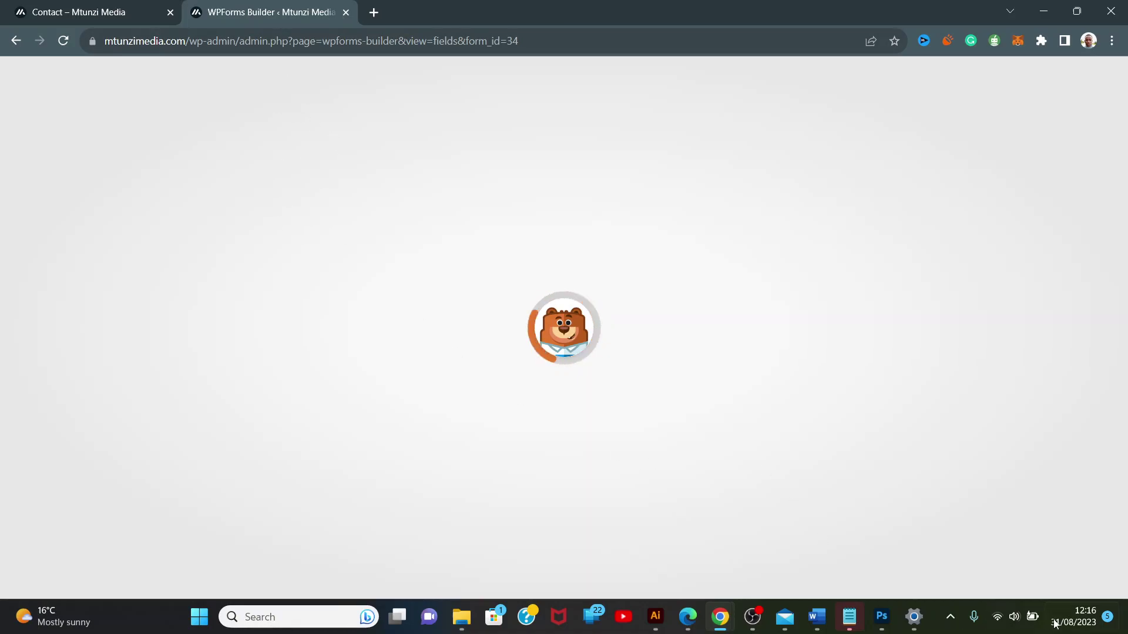
{"action": "left_click", "coordinate": [1008, 628]}
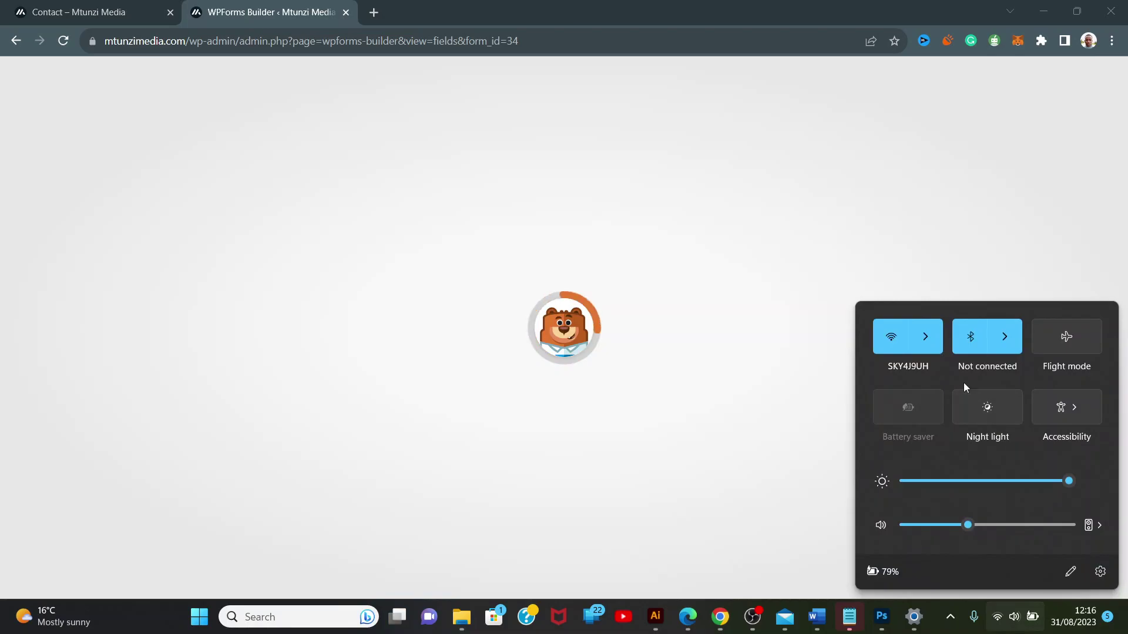
{"action": "left_click", "coordinate": [925, 350]}
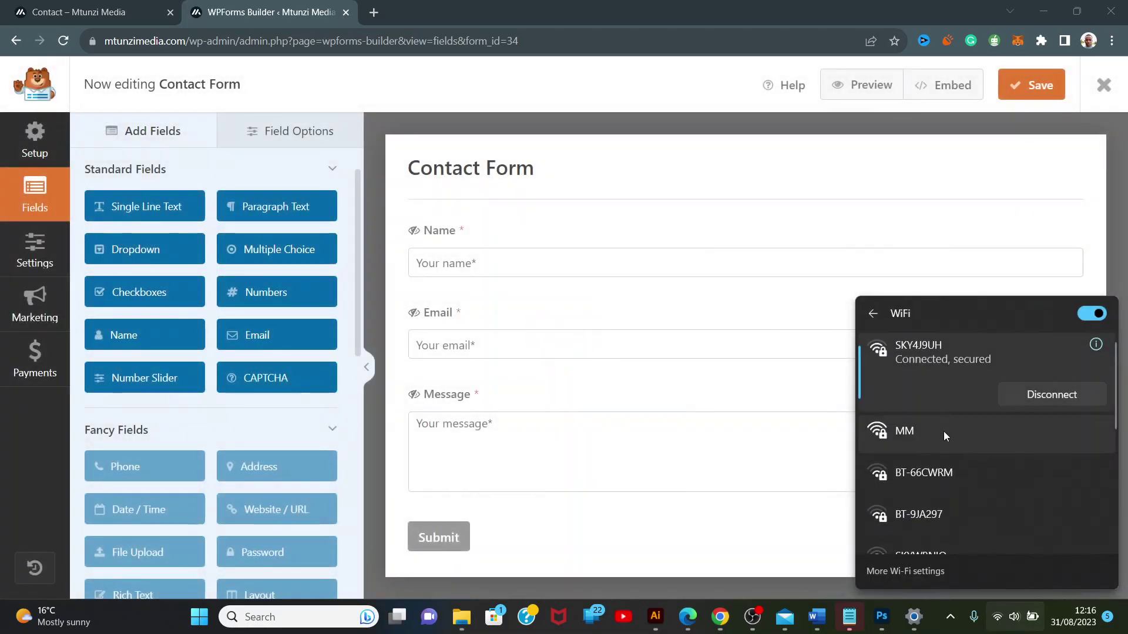
{"action": "left_click", "coordinate": [943, 432]}
{"action": "left_click", "coordinate": [1034, 454]}
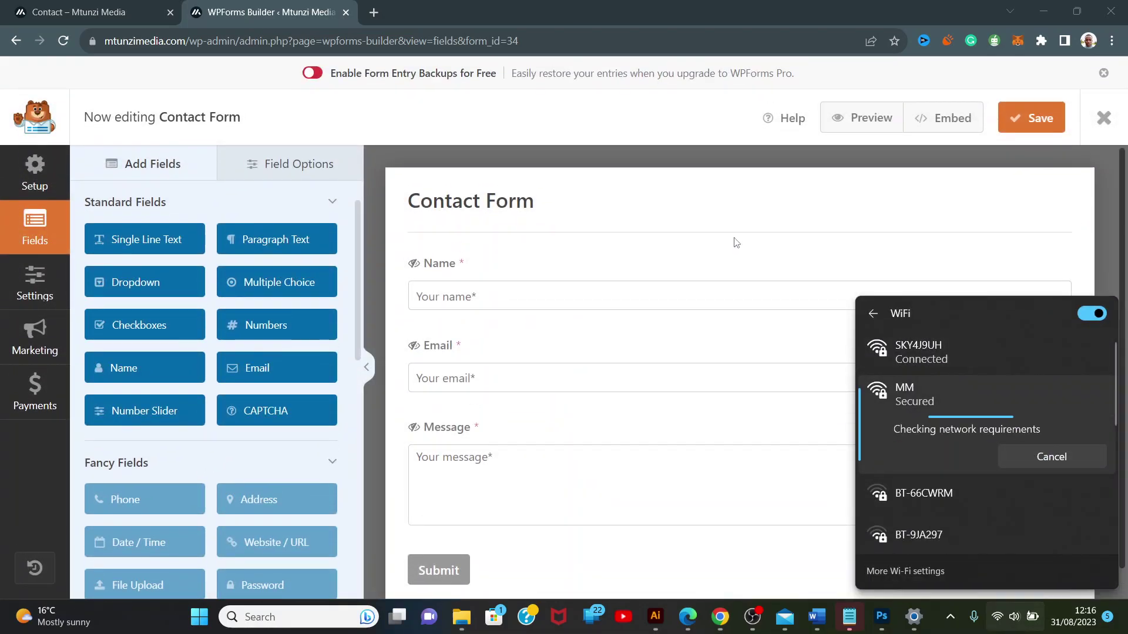
{"action": "left_click", "coordinate": [33, 467]}
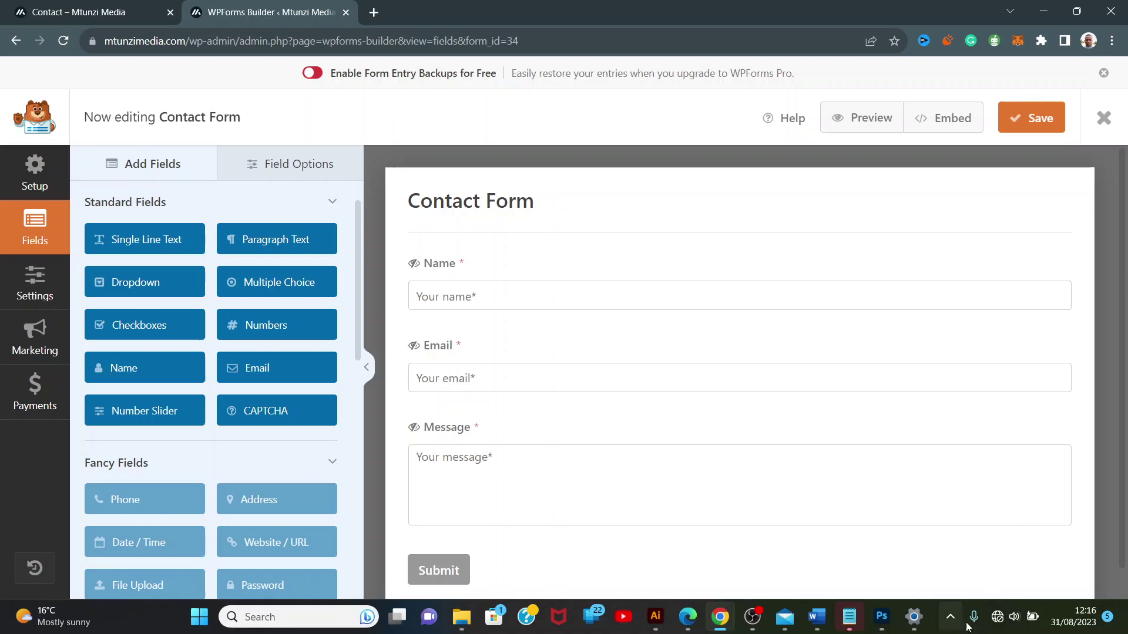
Connect the computer to the secured MM Wi-Fi network.
{"action": "left_click", "coordinate": [999, 618]}
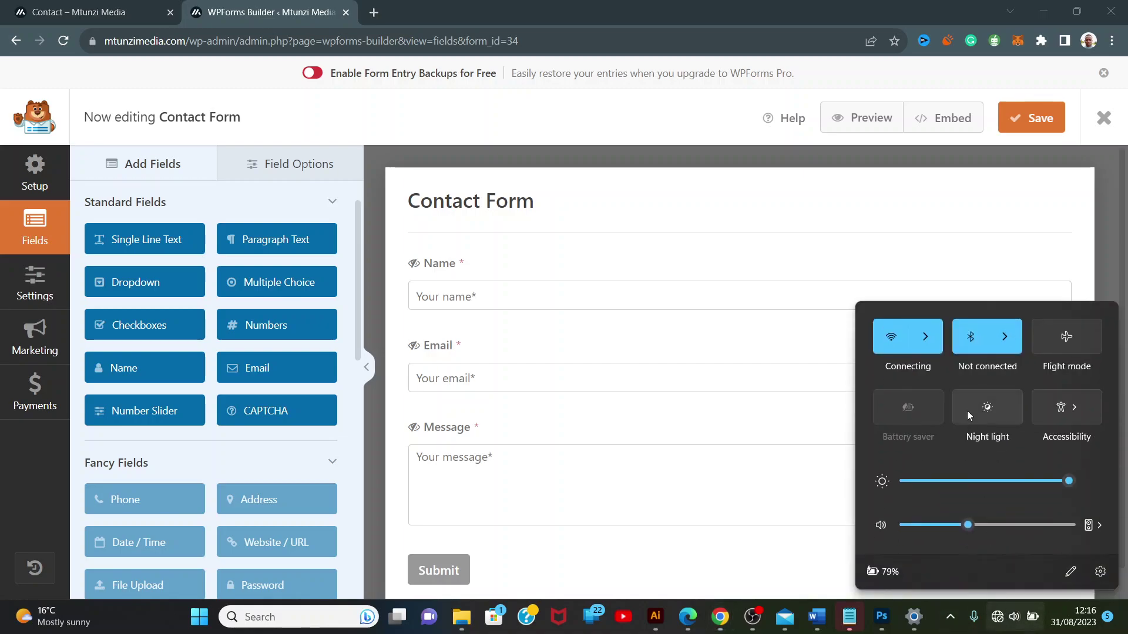
{"action": "left_click", "coordinate": [934, 354]}
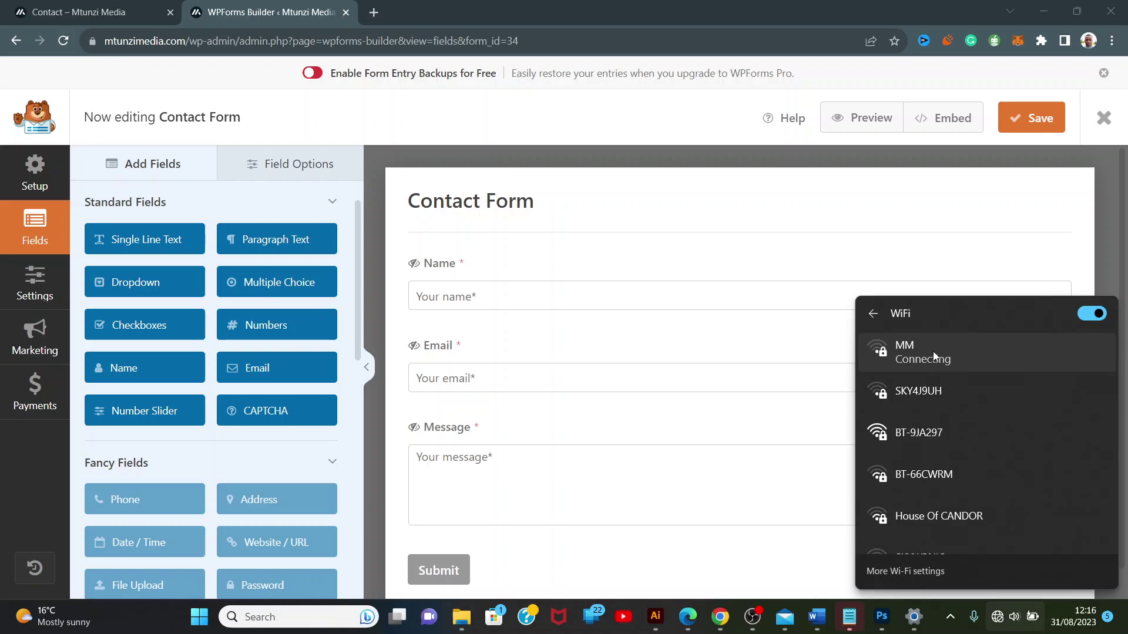
{"action": "left_click", "coordinate": [932, 351]}
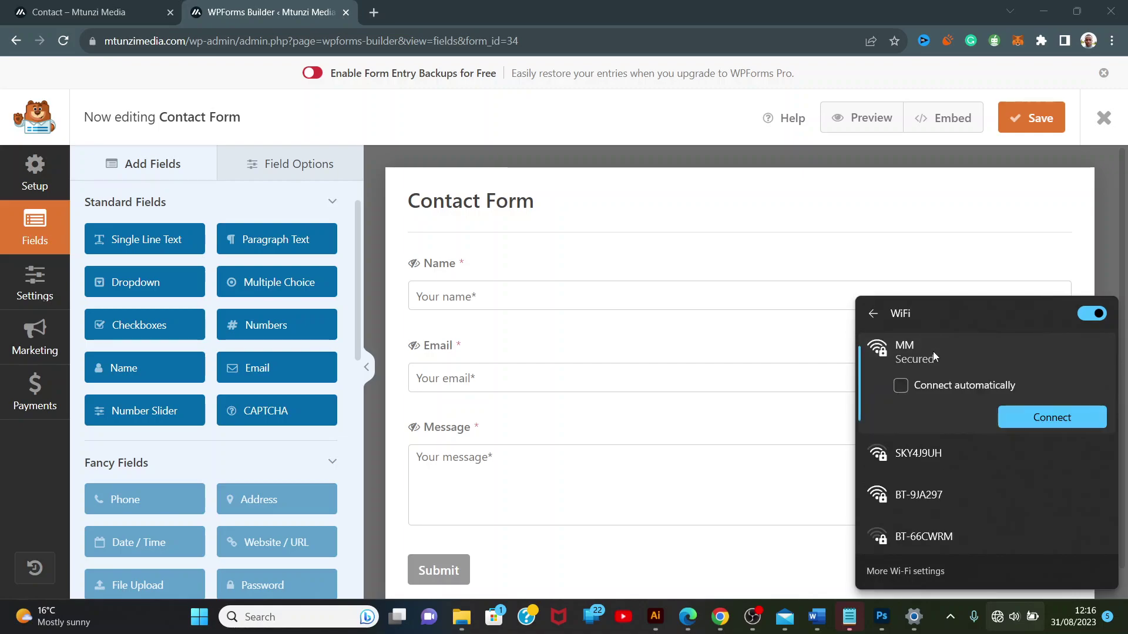
{"action": "left_click", "coordinate": [1021, 417]}
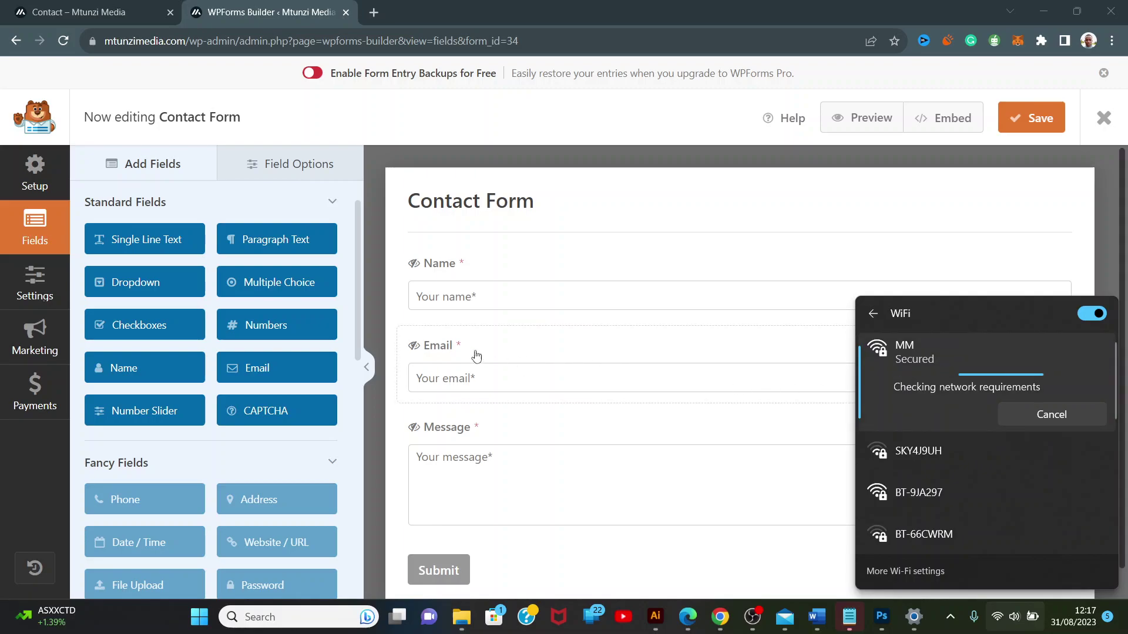
Show the Default Notification's settings and click into its From Email field, set to {admin_email}.
{"action": "left_click", "coordinate": [57, 488]}
{"action": "left_click", "coordinate": [32, 305]}
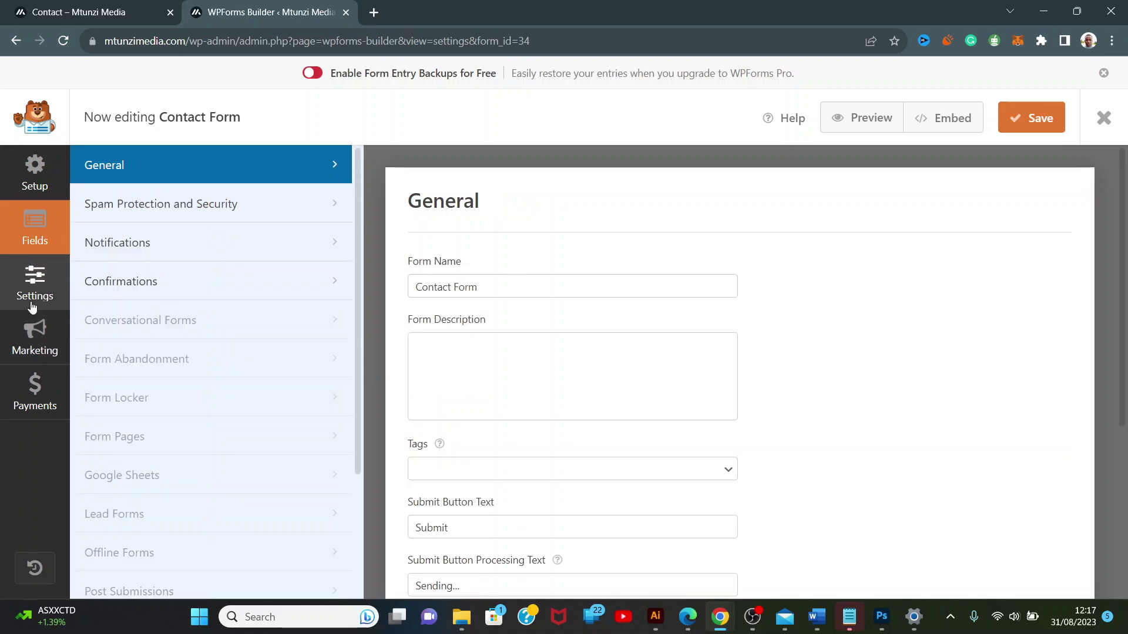
{"action": "left_click", "coordinate": [135, 250]}
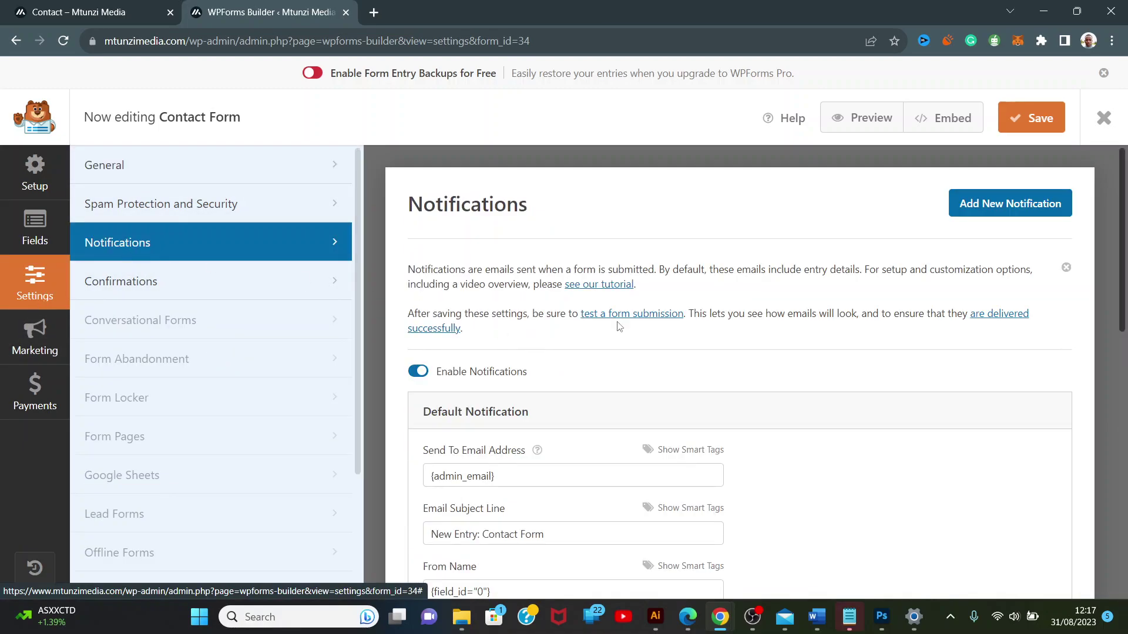
{"action": "left_click_drag", "start_coordinate": [1122, 268], "coordinate": [1124, 391]}
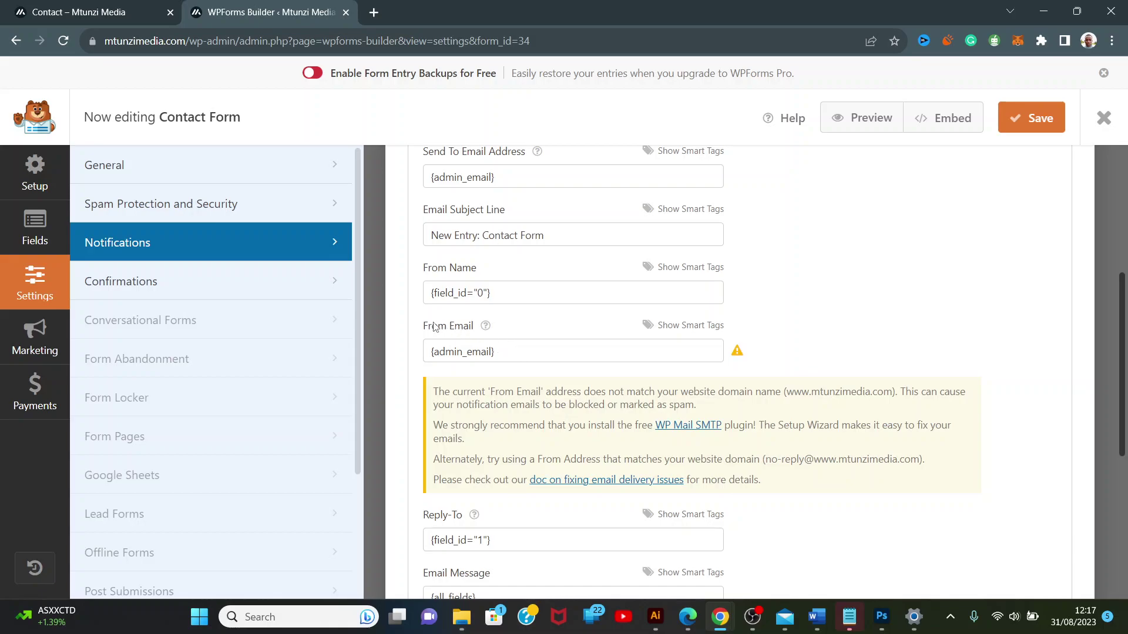
{"action": "left_click", "coordinate": [528, 351]}
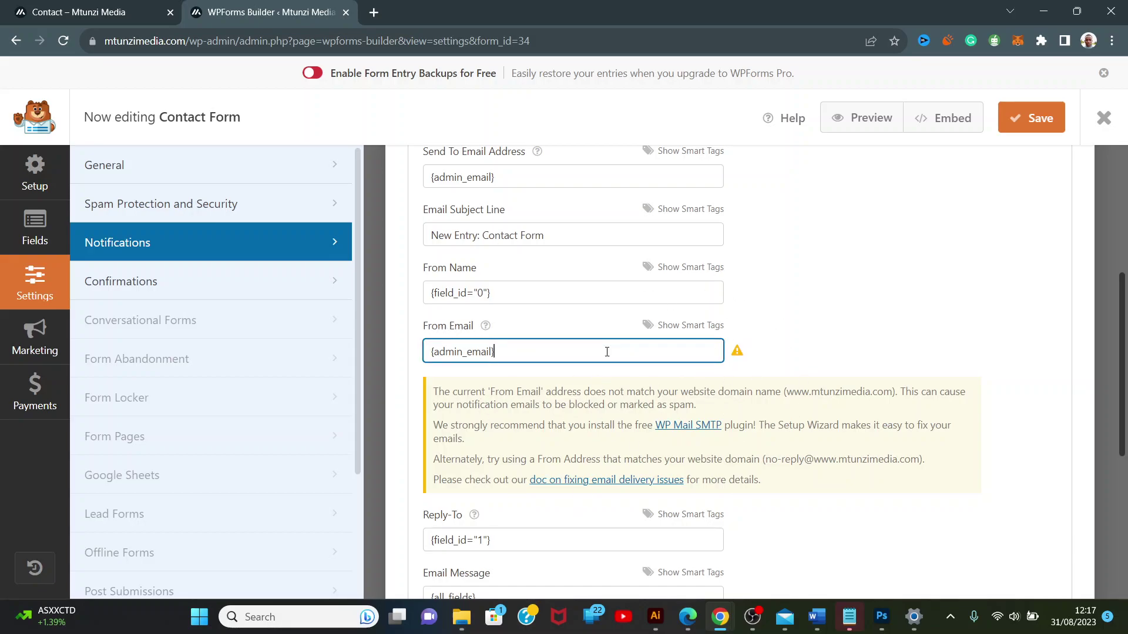
Open the WordPress Dashboard in a new tab and go to Settings > General.
{"action": "left_click", "coordinate": [103, 7]}
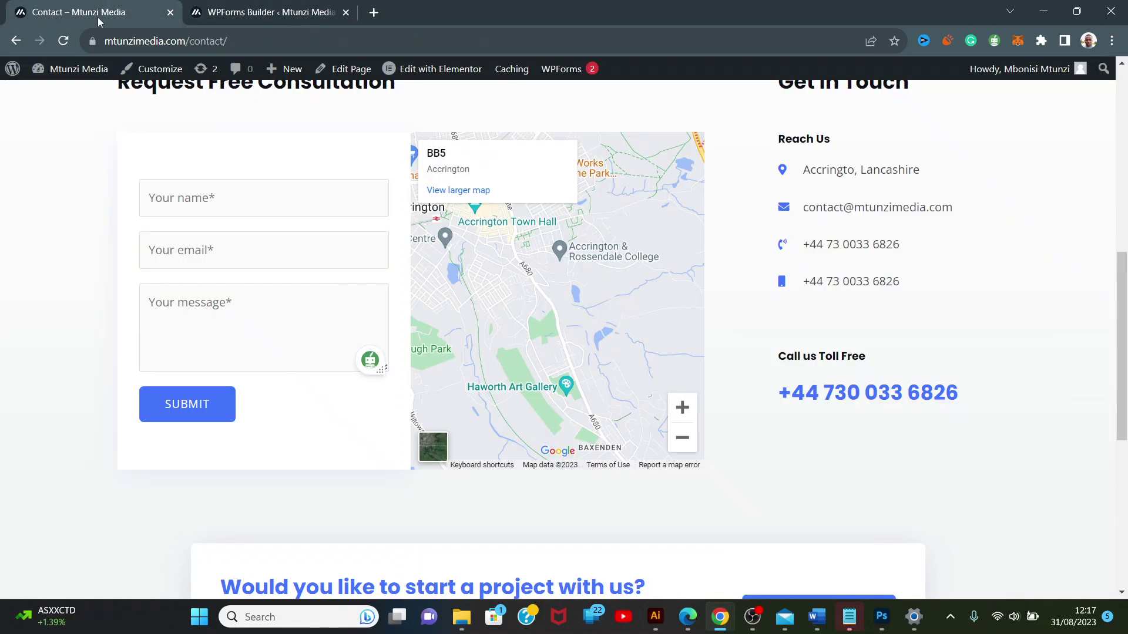
{"action": "mouse_move", "coordinate": [67, 82]}
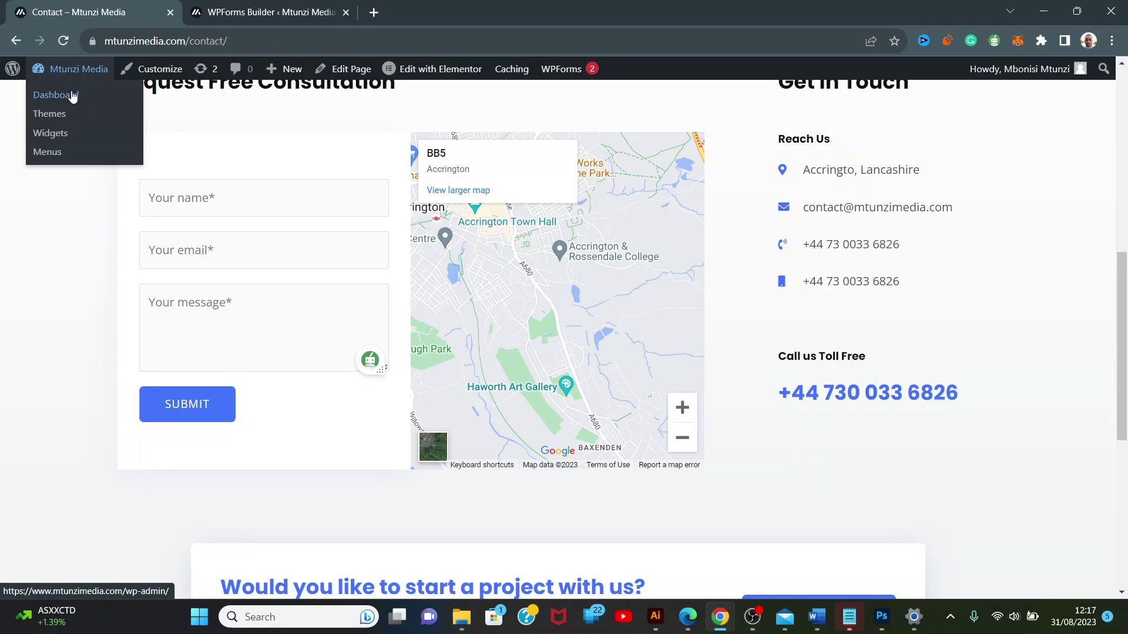
{"action": "right_click", "coordinate": [72, 96]}
{"action": "left_click", "coordinate": [104, 106]}
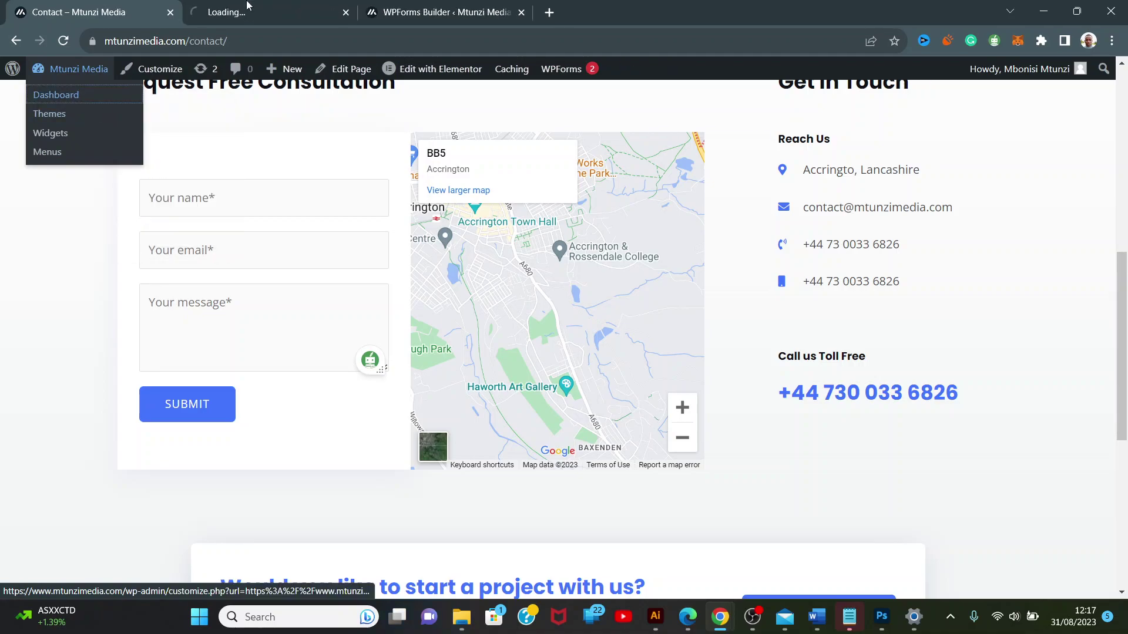
{"action": "key", "text": "ctrl+Tab"}
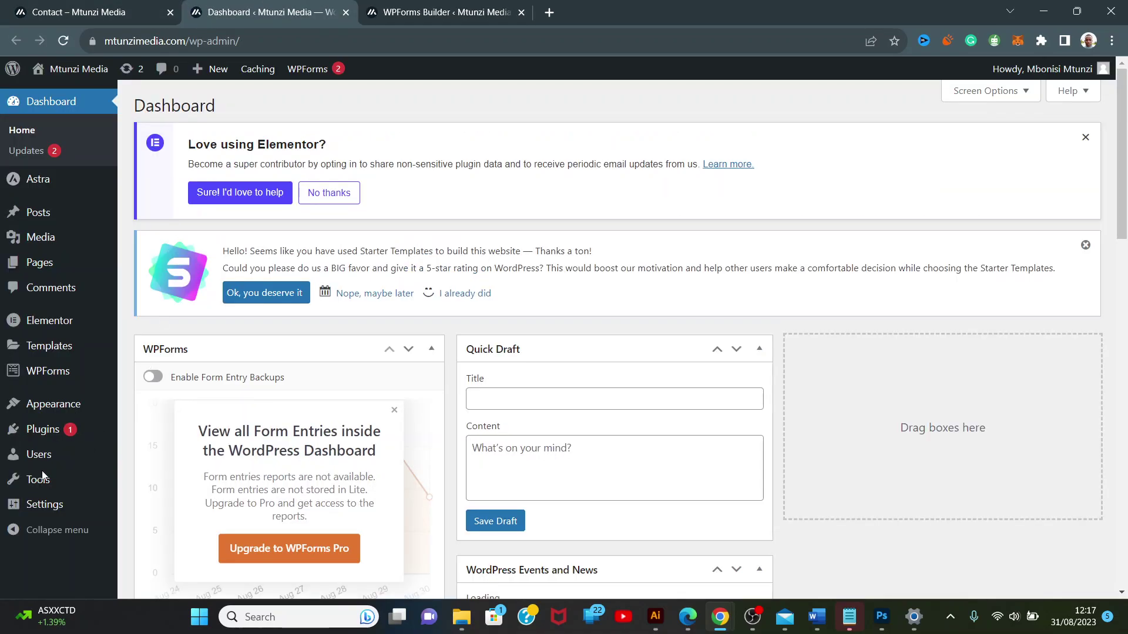
{"action": "left_click", "coordinate": [53, 516]}
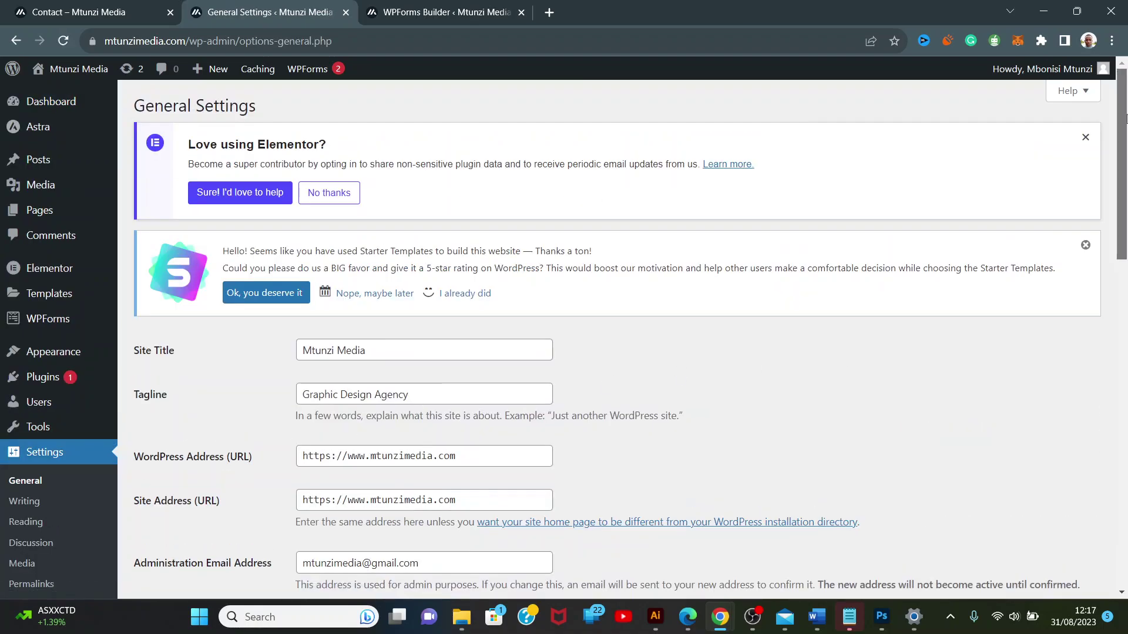
Replace the Administration Email Address with the site's contact address and save the changes.
{"action": "scroll", "coordinate": [1124, 118], "scroll_direction": "down", "scroll_amount": 5}
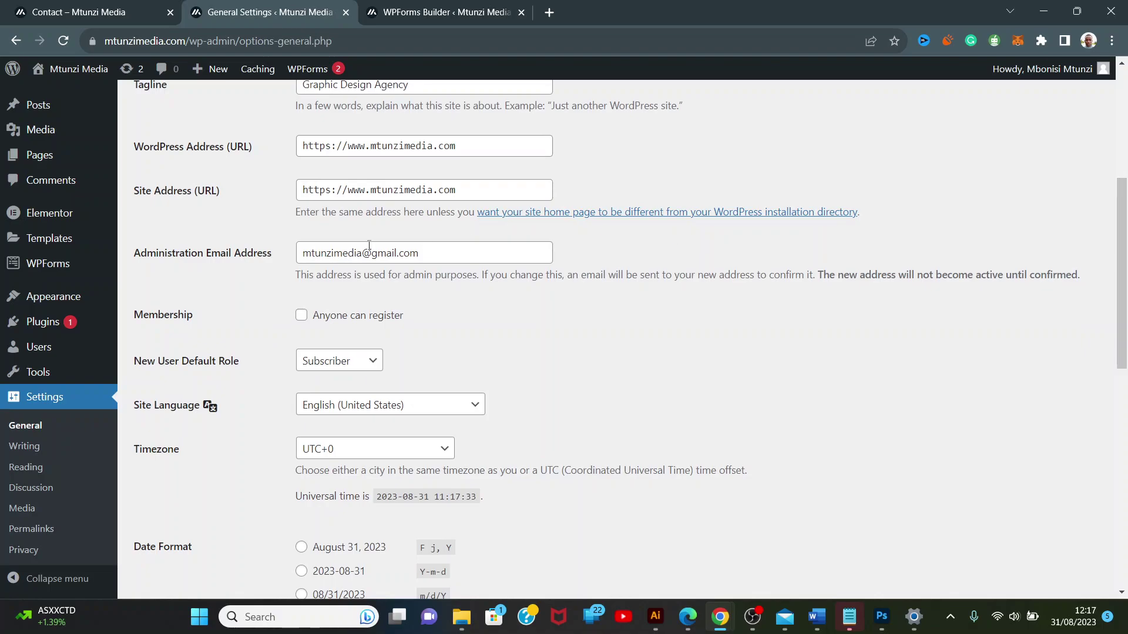
{"action": "left_click", "coordinate": [431, 256]}
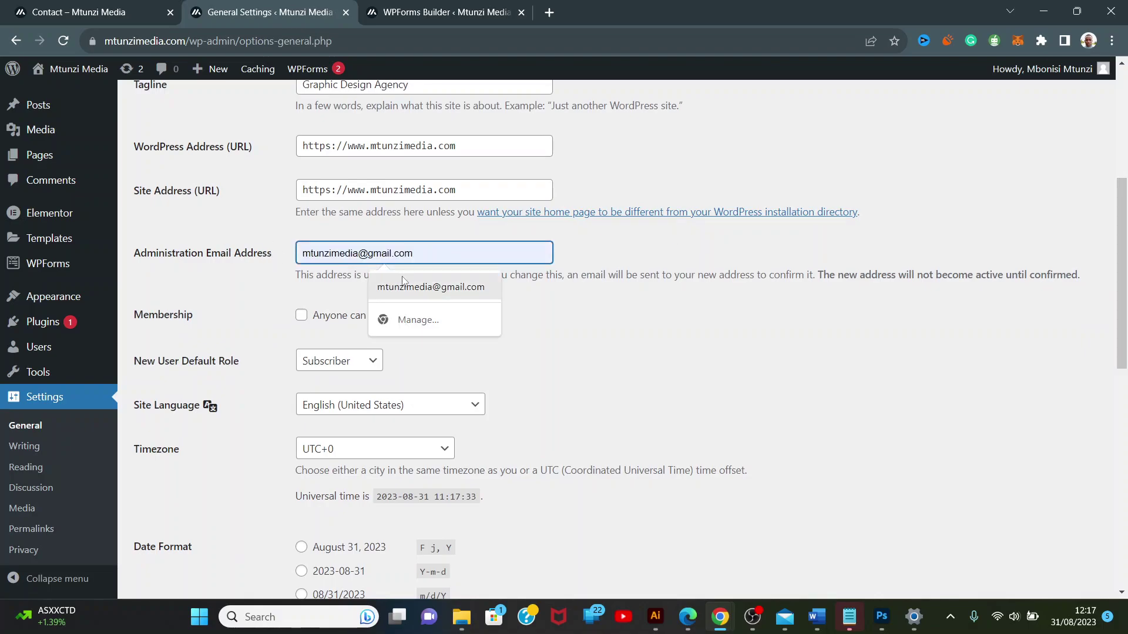
{"action": "left_click", "coordinate": [428, 254]}
{"action": "left_click", "coordinate": [427, 255]}
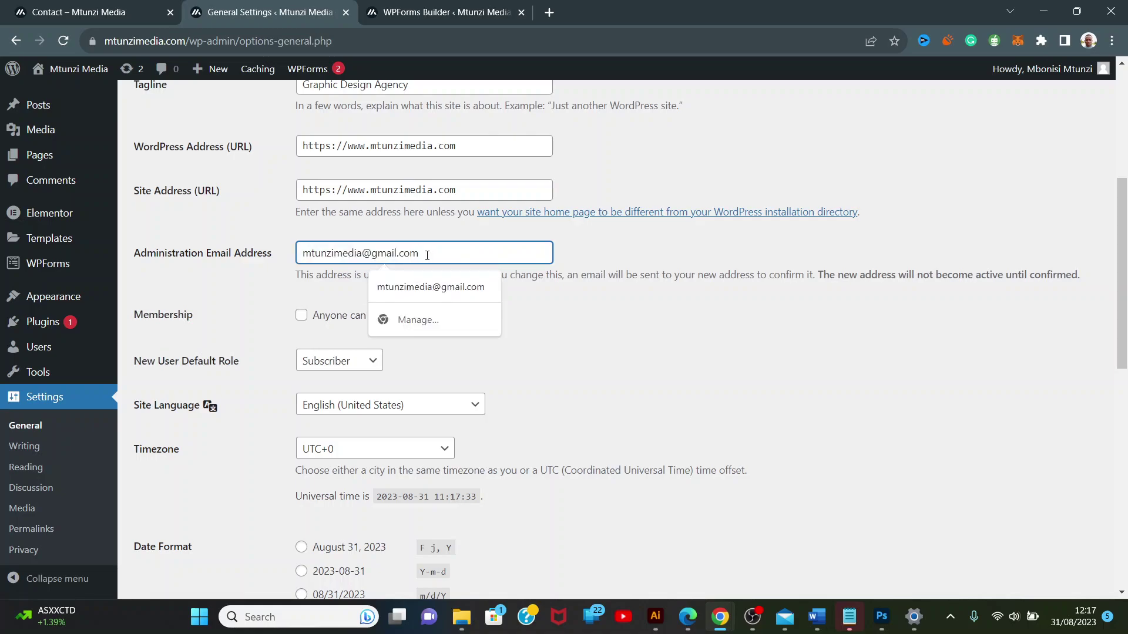
{"action": "key", "text": "ctrl+a"}
{"action": "key", "text": "ctrl+v"}
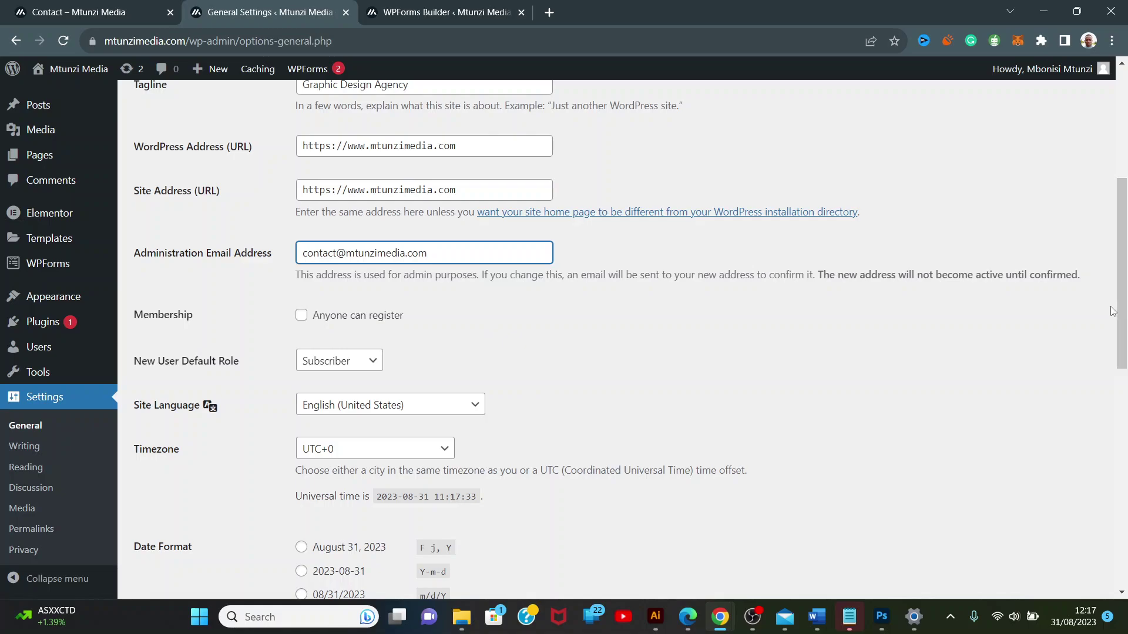
{"action": "left_click_drag", "start_coordinate": [1126, 288], "coordinate": [1126, 505]}
{"action": "left_click", "coordinate": [197, 523]}
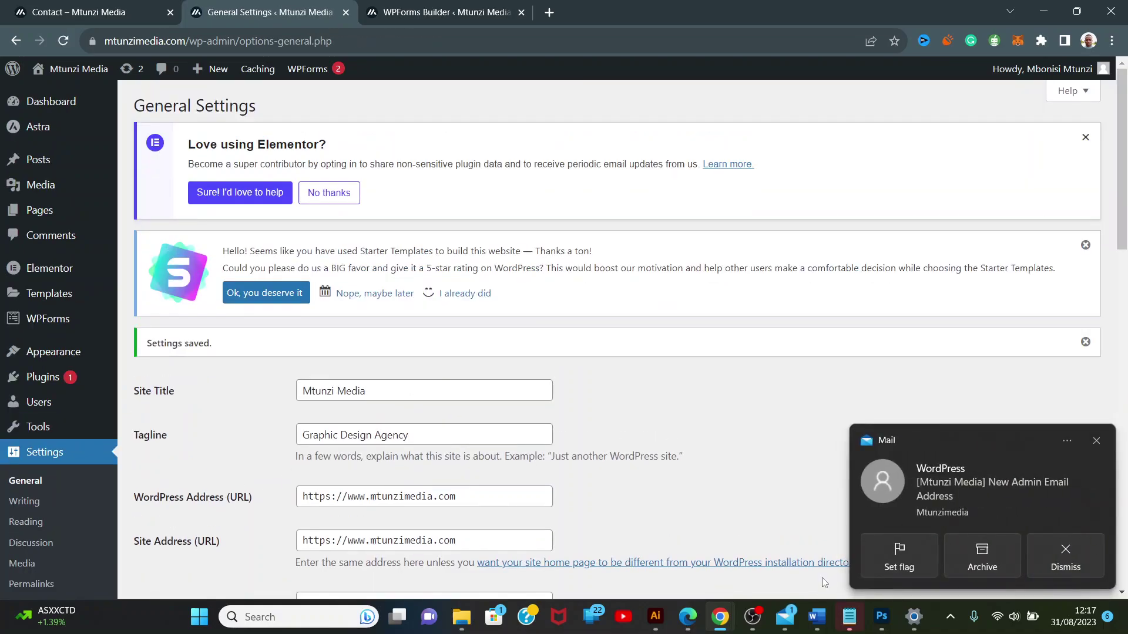
Open the '[Mtunzi Media] New Admin Email Address' message in Mail and select its confirmation link.
{"action": "left_click", "coordinate": [786, 618]}
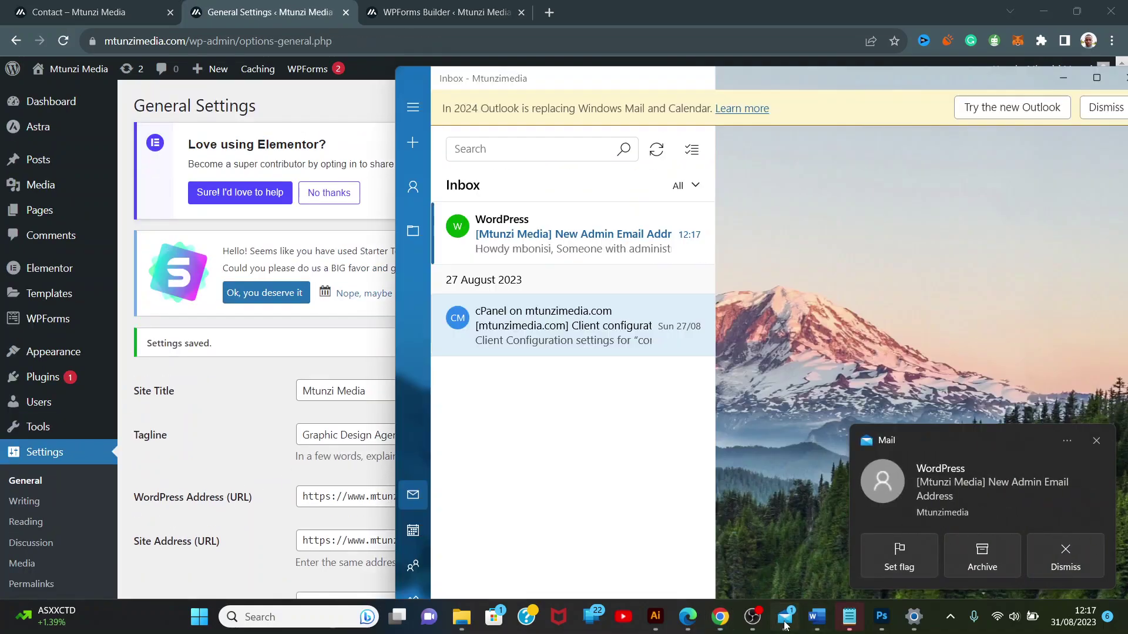
{"action": "left_click", "coordinate": [610, 238]}
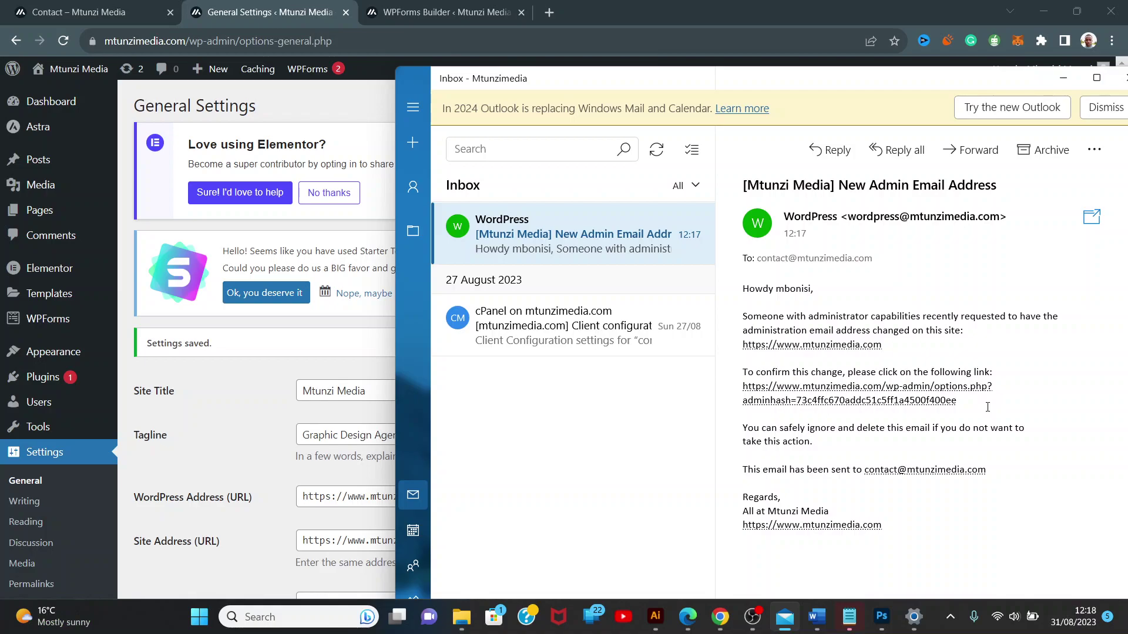
{"action": "triple_click", "coordinate": [987, 407]}
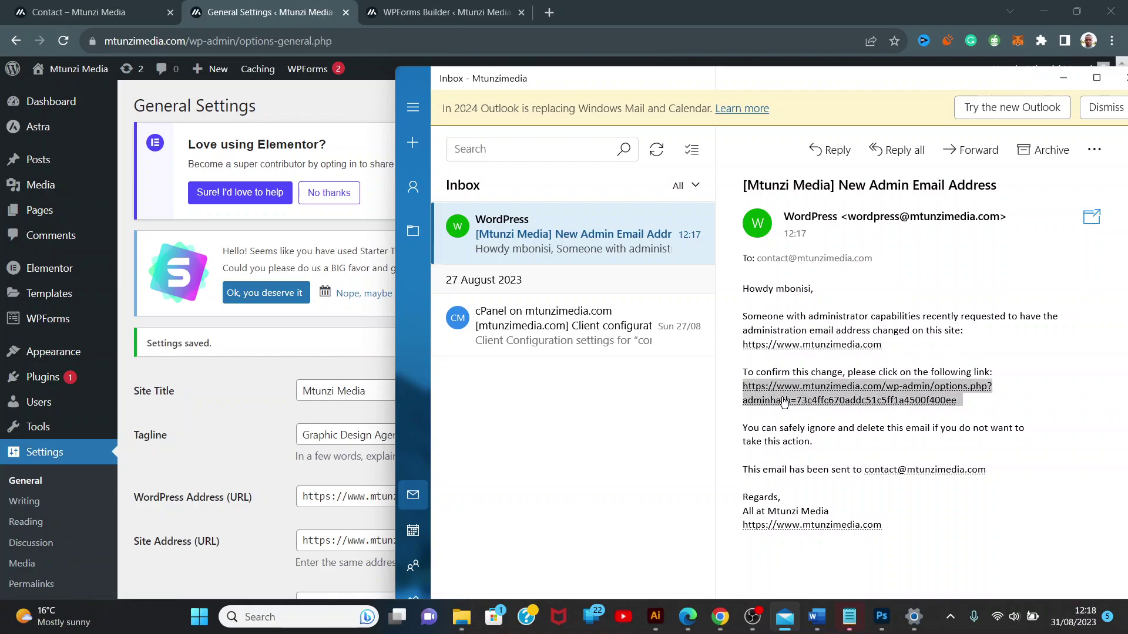
Confirm the new admin email by loading the copied link, then close Mail's message preview.
{"action": "left_click", "coordinate": [546, 12]}
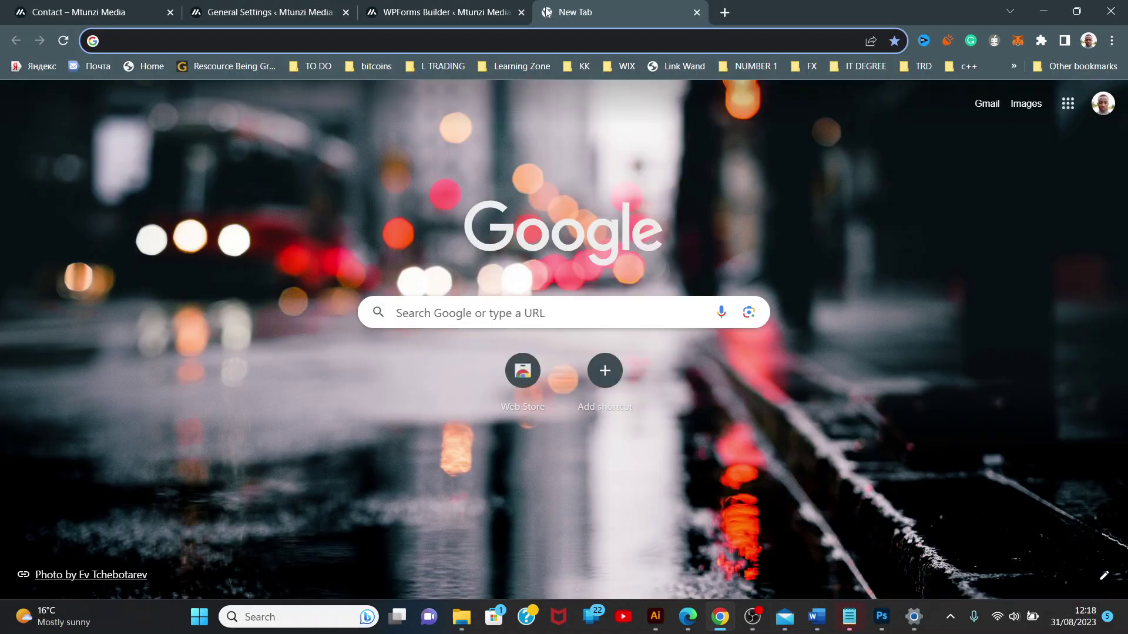
{"action": "key", "text": "ctrl+v"}
{"action": "key", "text": "Return"}
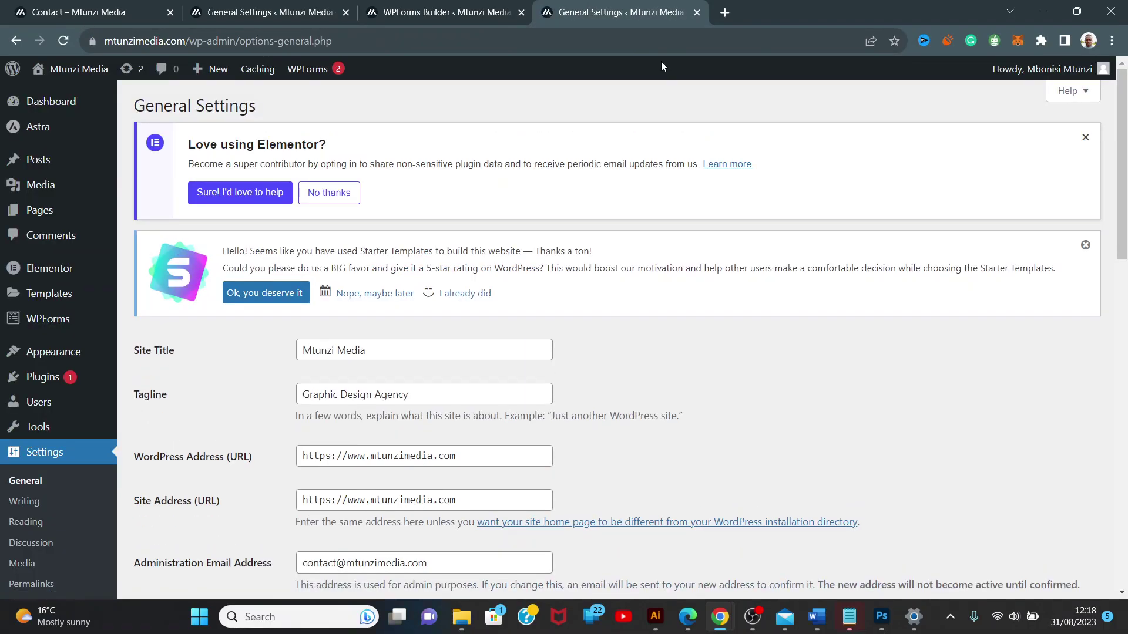
{"action": "left_click_drag", "start_coordinate": [1121, 183], "coordinate": [1123, 265]}
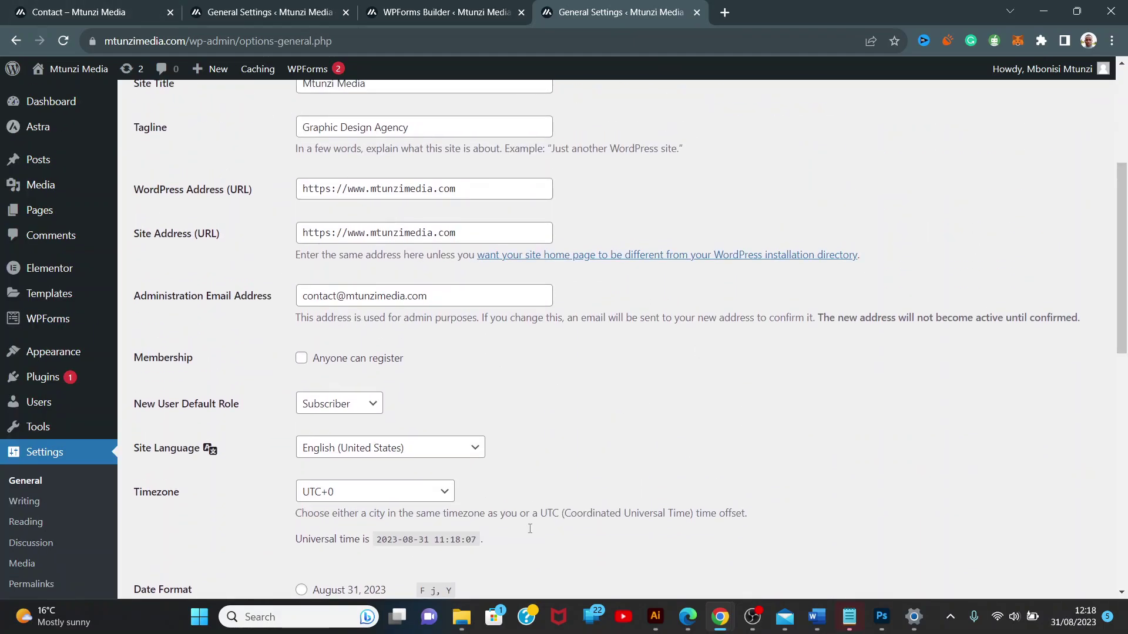
{"action": "left_click", "coordinate": [794, 616]}
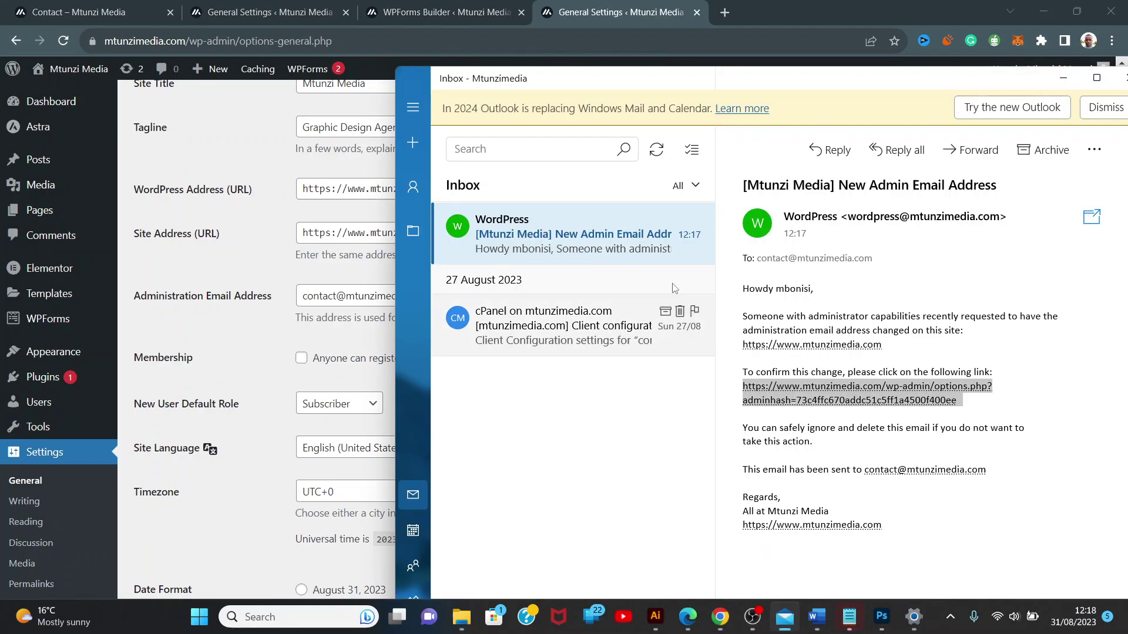
{"action": "left_click", "coordinate": [609, 240], "text": "ctrl"}
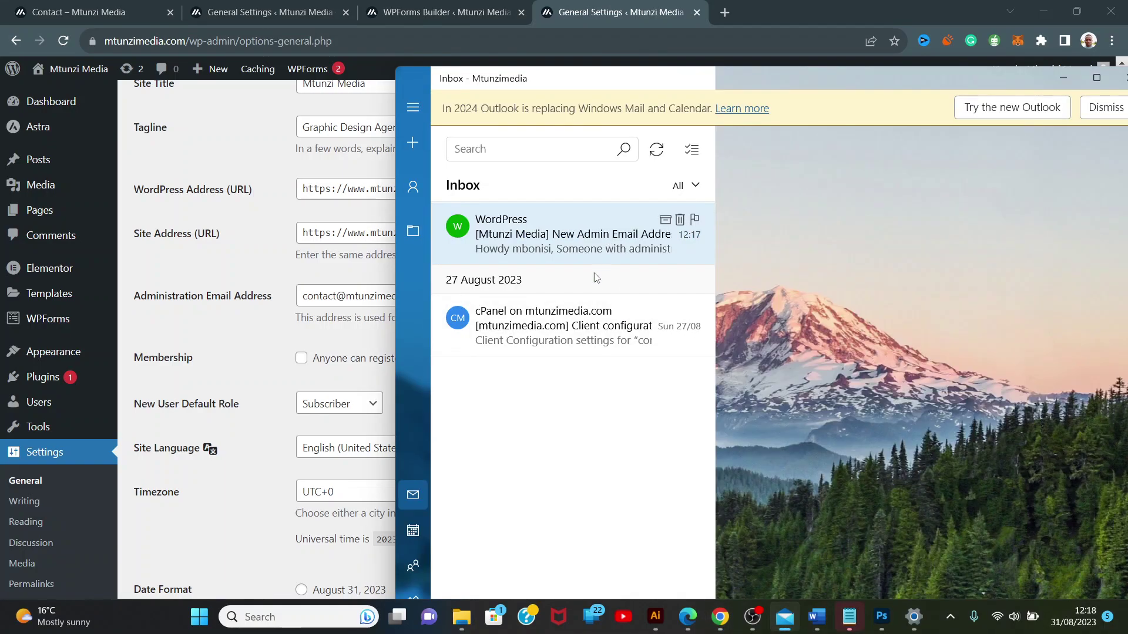
Fill the contact form with a saved name and email and the message 'Hello how aere you team help me'.
{"action": "left_click", "coordinate": [136, 12]}
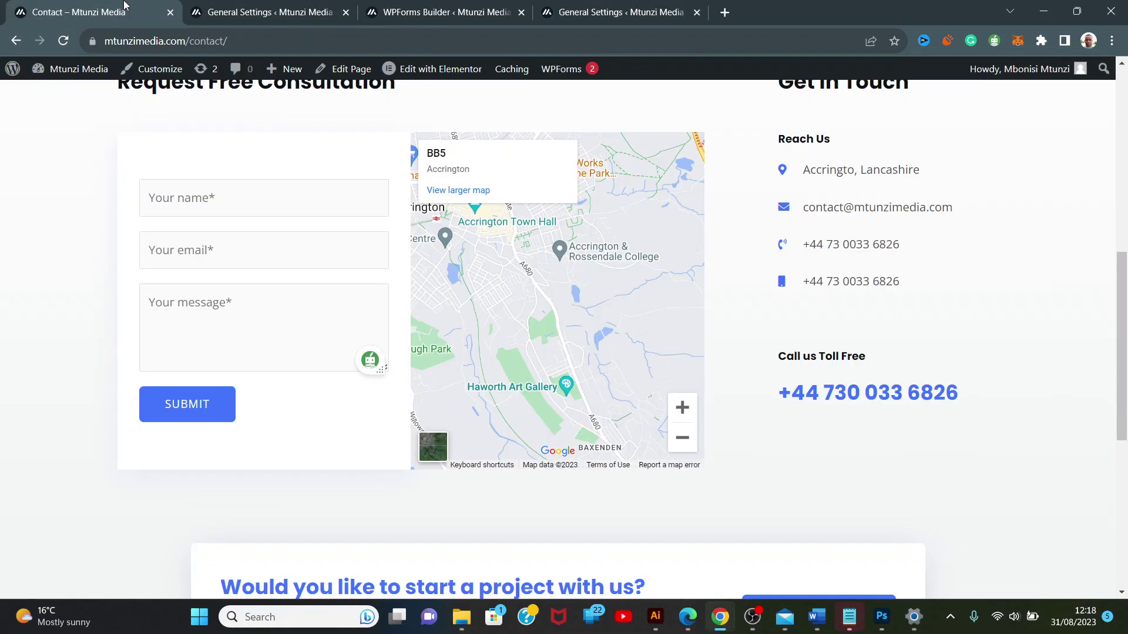
{"action": "left_click", "coordinate": [204, 192]}
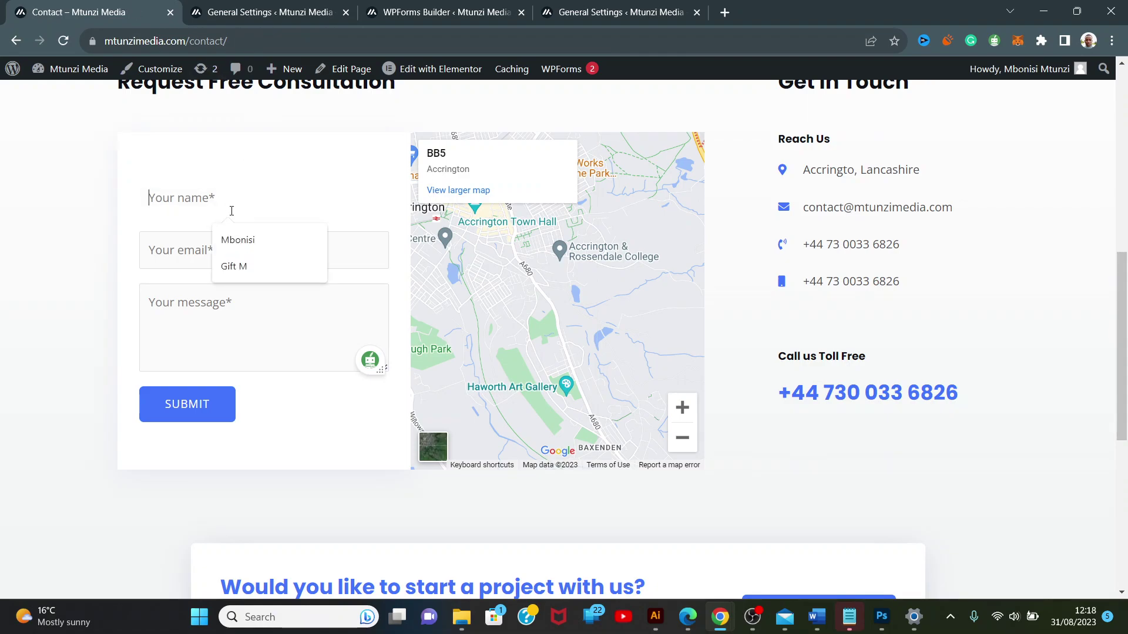
{"action": "left_click", "coordinate": [240, 238]}
{"action": "left_click", "coordinate": [238, 246]}
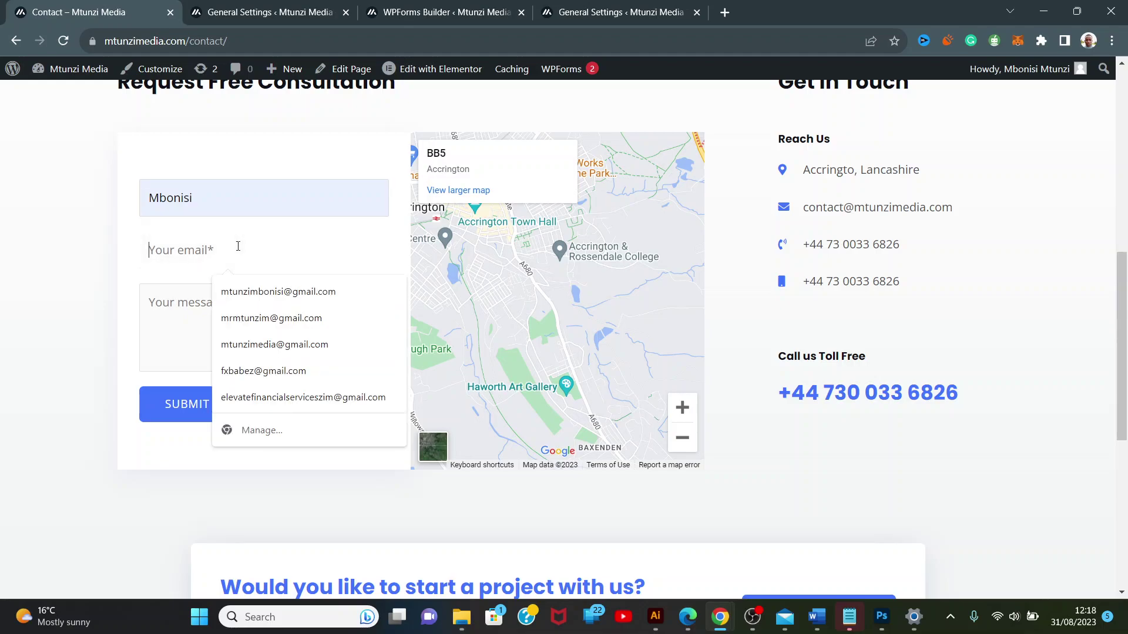
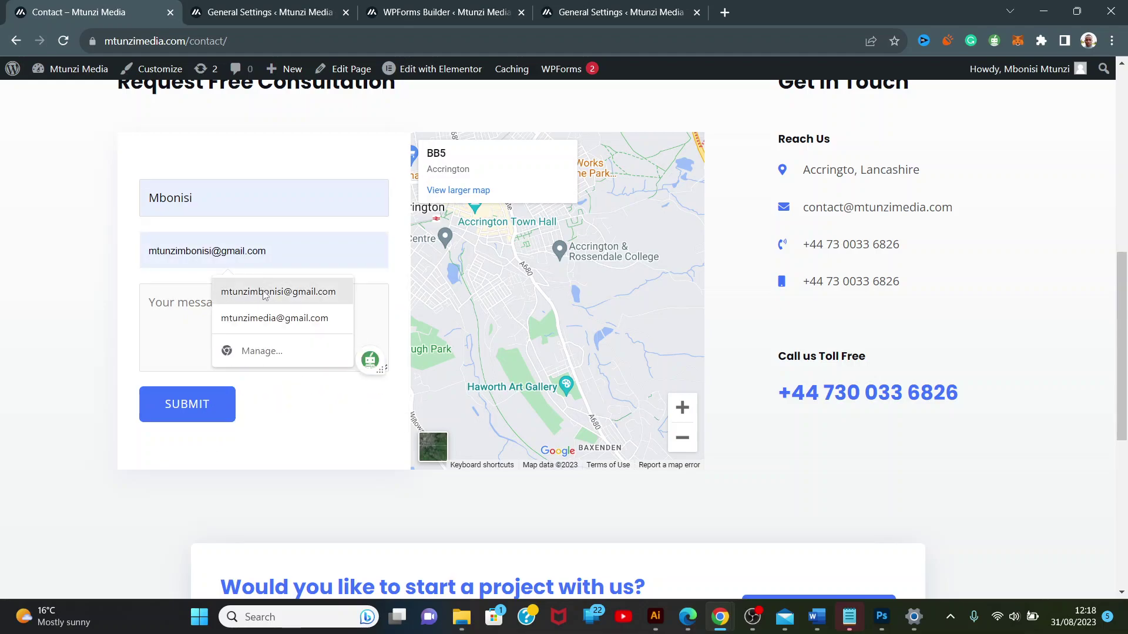
{"action": "left_click", "coordinate": [264, 290]}
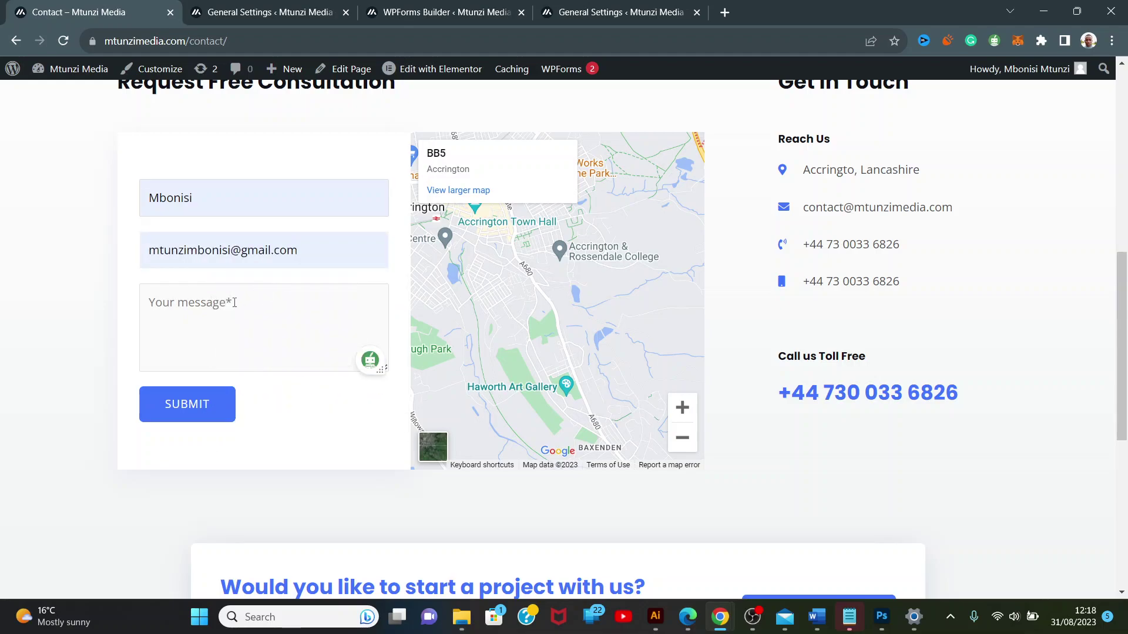
{"action": "left_click", "coordinate": [235, 302]}
{"action": "type", "text": "H"}
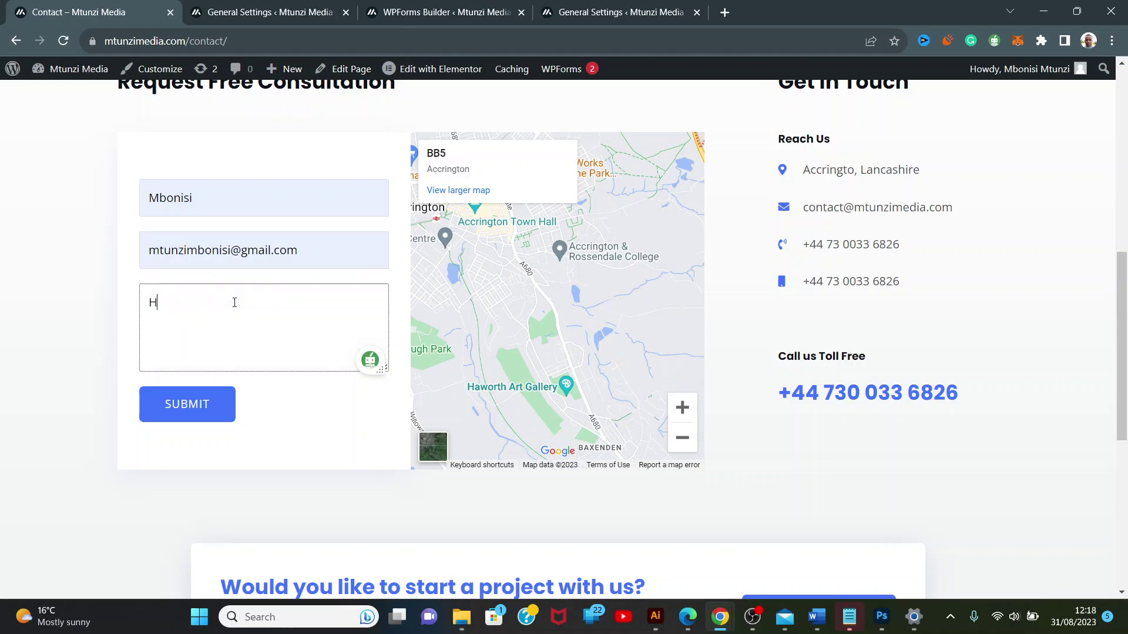
{"action": "type", "text": "ello how aere you team help me"}
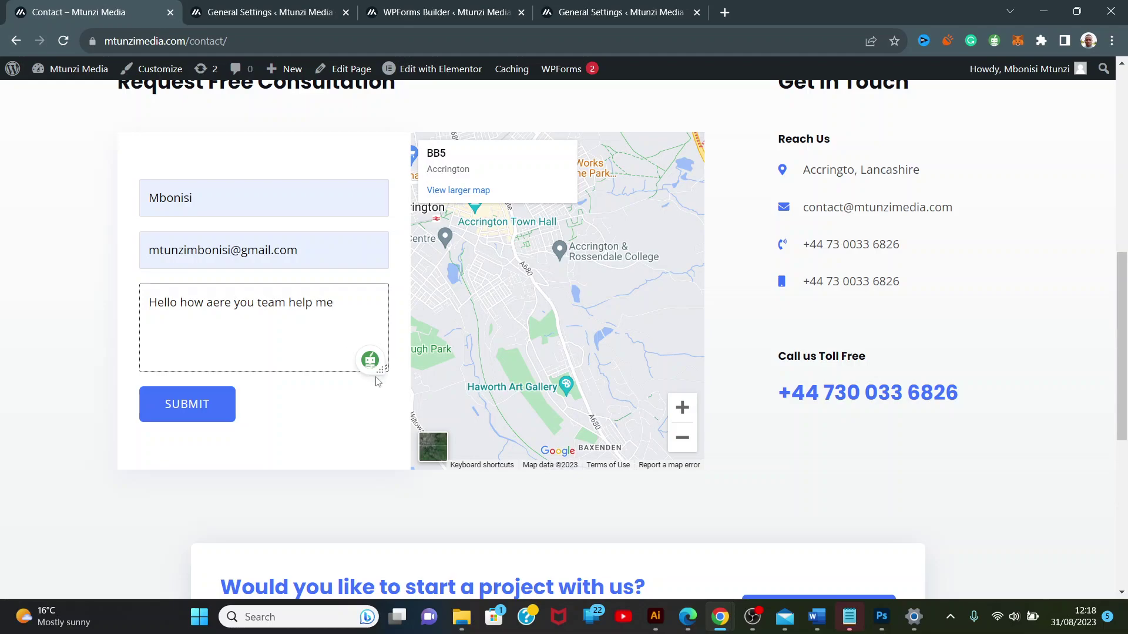
{"action": "left_click", "coordinate": [233, 400]}
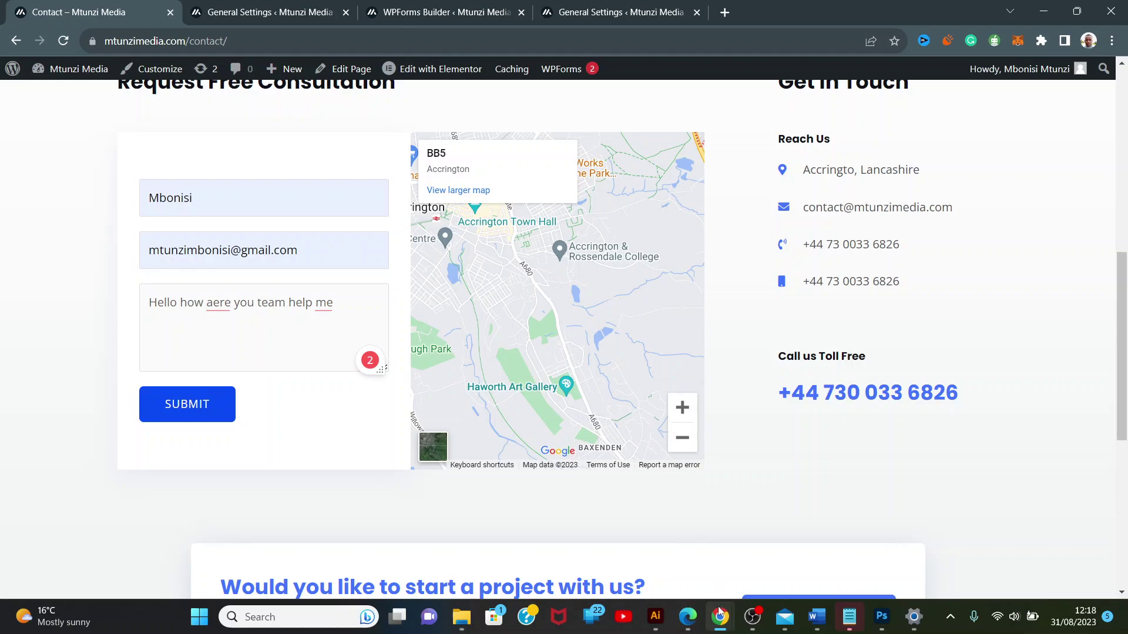
{"action": "mouse_move", "coordinate": [721, 618]}
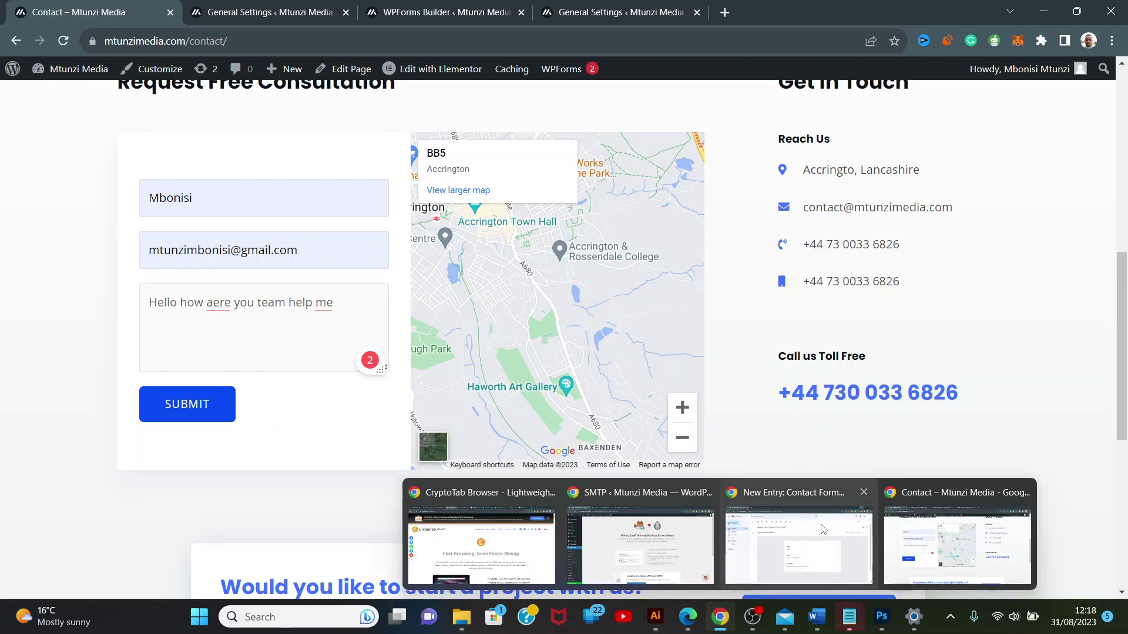
Return Gmail to its inbox list, bring Windows Mail alongside, and submit the test contact form.
{"action": "left_click", "coordinate": [804, 500]}
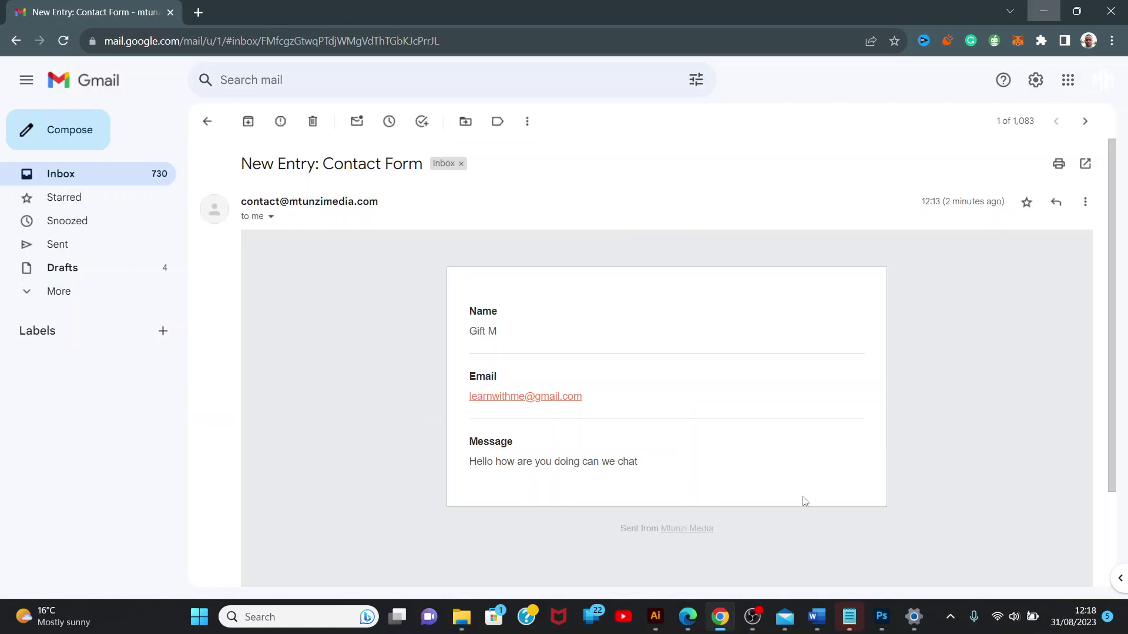
{"action": "left_click", "coordinate": [1073, 14]}
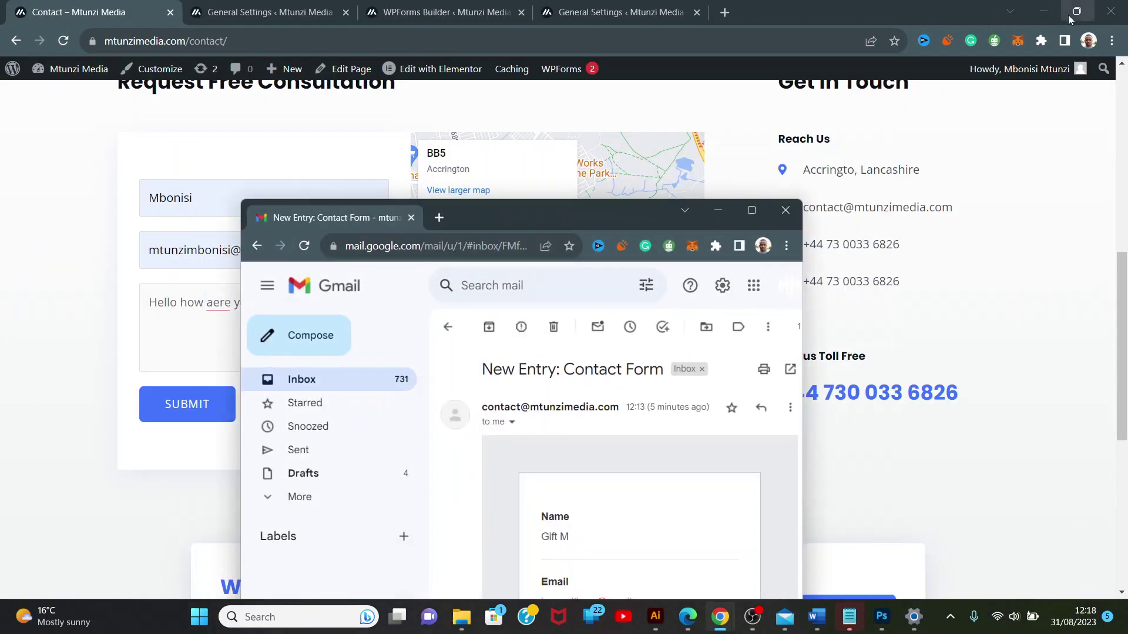
{"action": "left_click", "coordinate": [257, 247]}
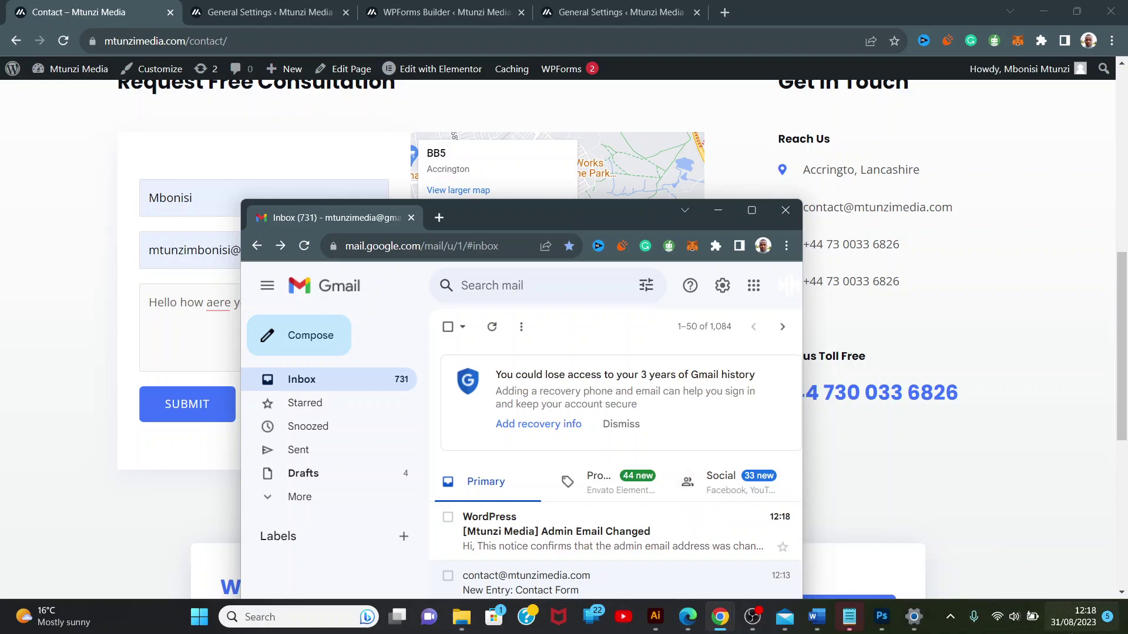
{"action": "left_click", "coordinate": [784, 627]}
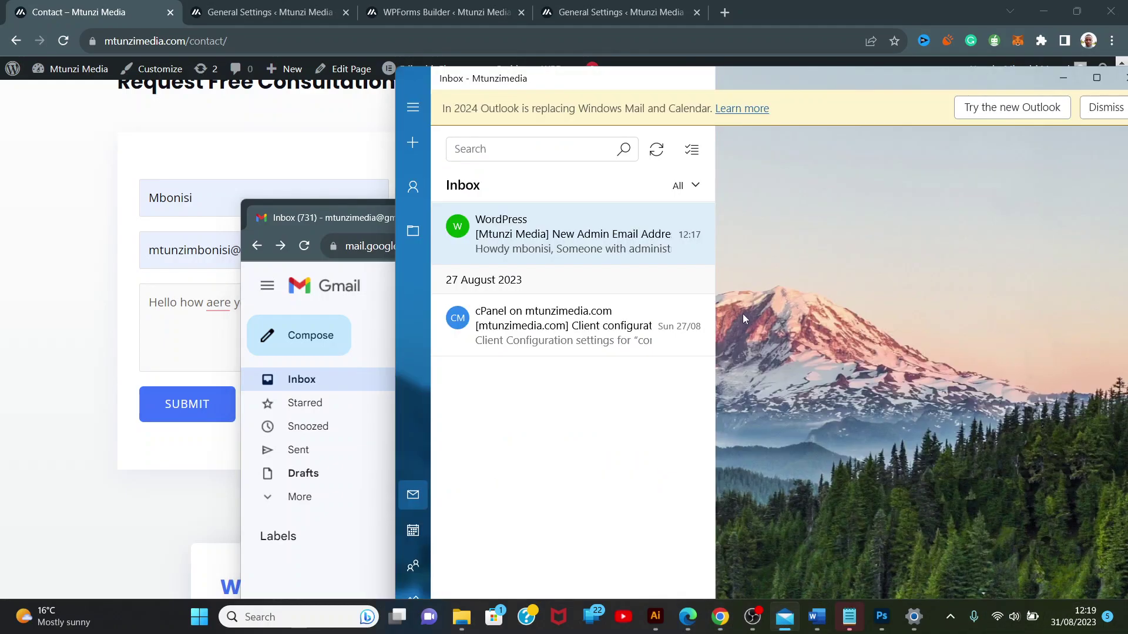
{"action": "left_click_drag", "start_coordinate": [749, 81], "coordinate": [1078, 141]}
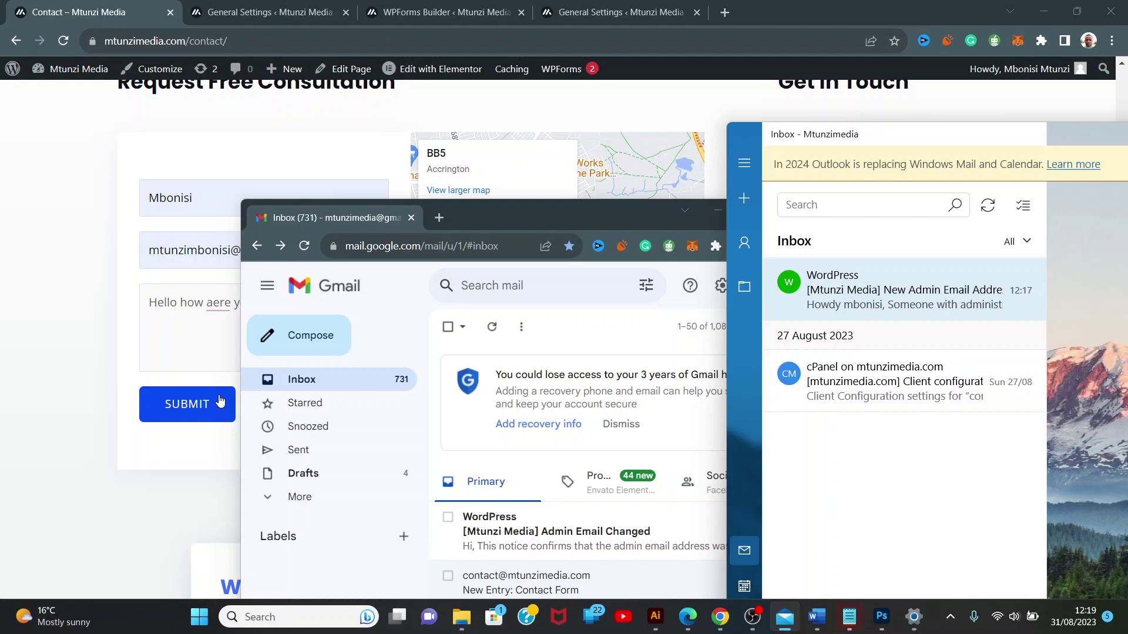
{"action": "left_click", "coordinate": [220, 401]}
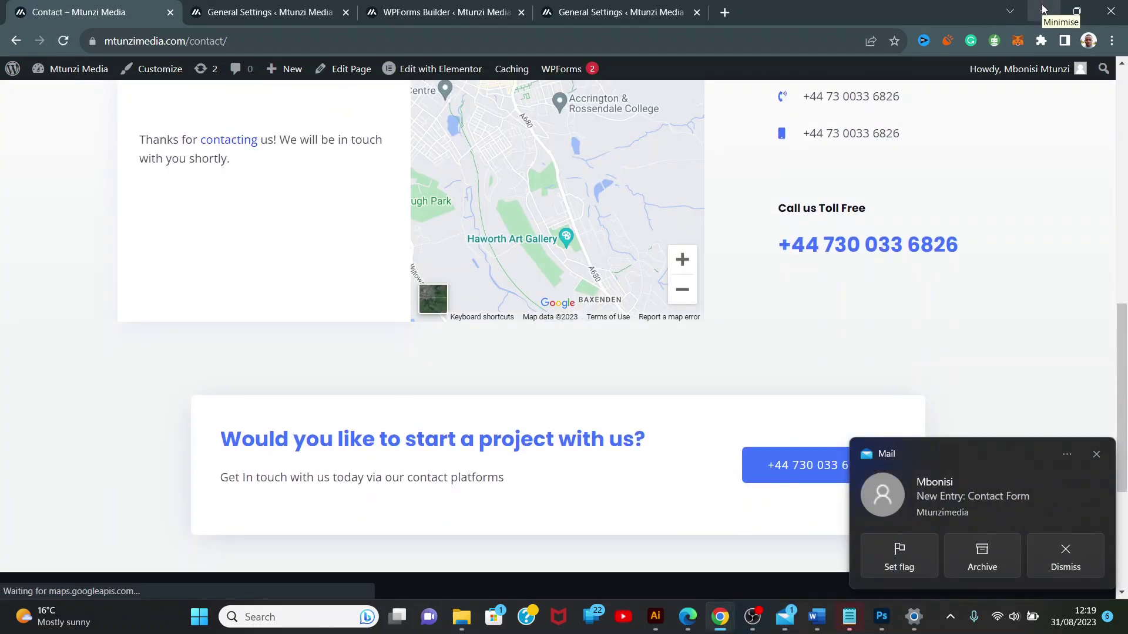
Set the browser aside and view the 'New Entry: Contact Form' email in a maximised Windows Mail window.
{"action": "left_click", "coordinate": [1043, 8]}
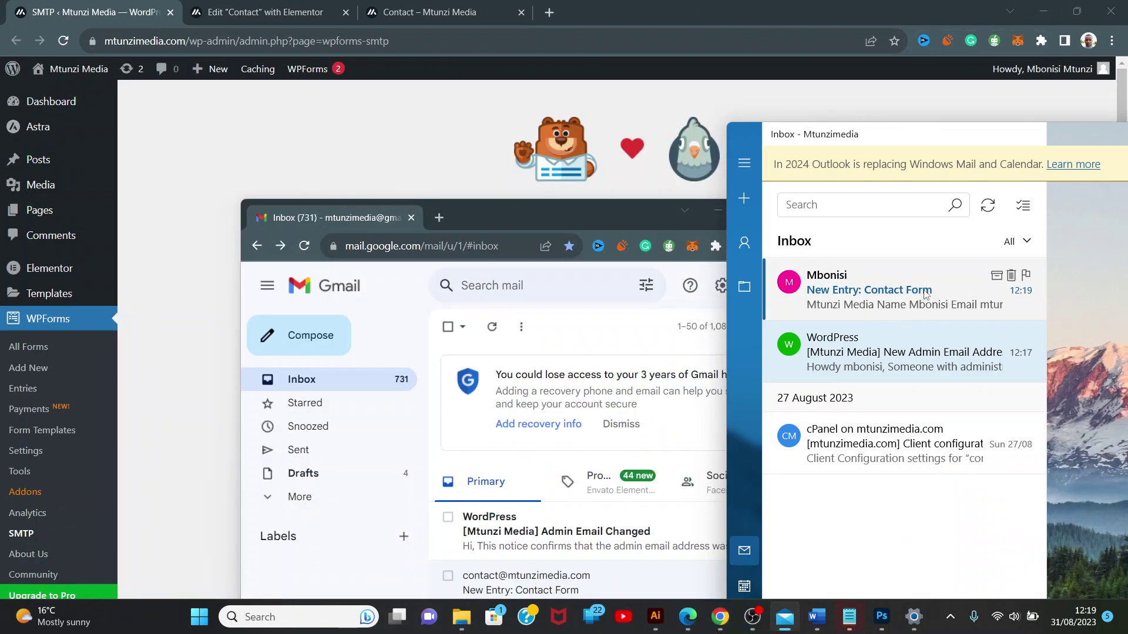
{"action": "left_click_drag", "start_coordinate": [946, 144], "coordinate": [933, 148]}
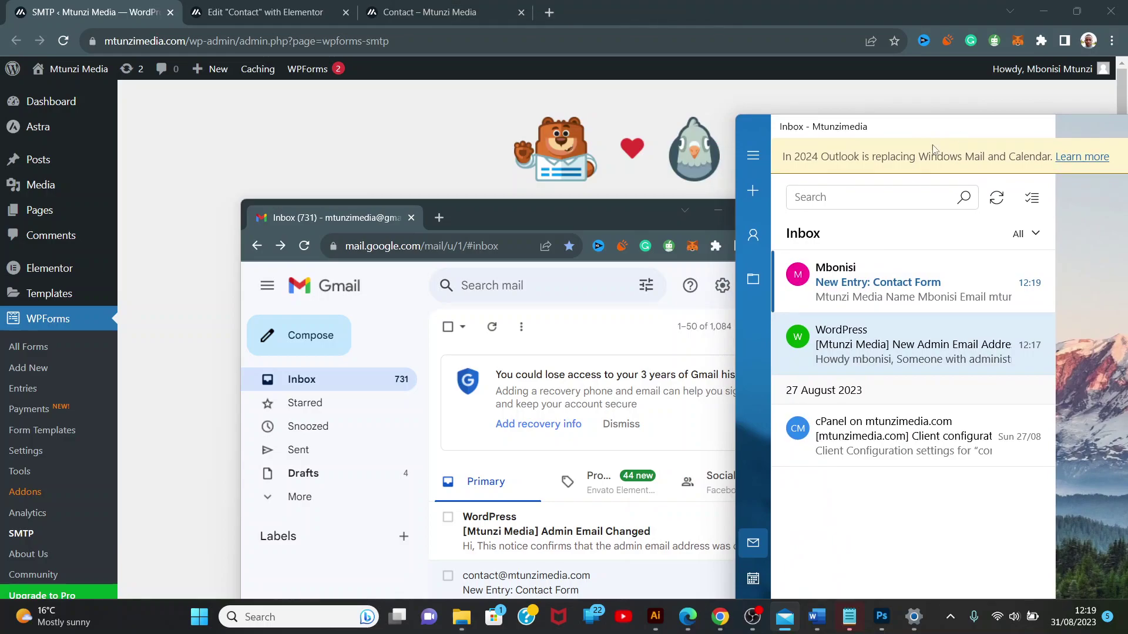
{"action": "left_click", "coordinate": [651, 207]}
{"action": "left_click_drag", "start_coordinate": [651, 207], "coordinate": [458, 186]}
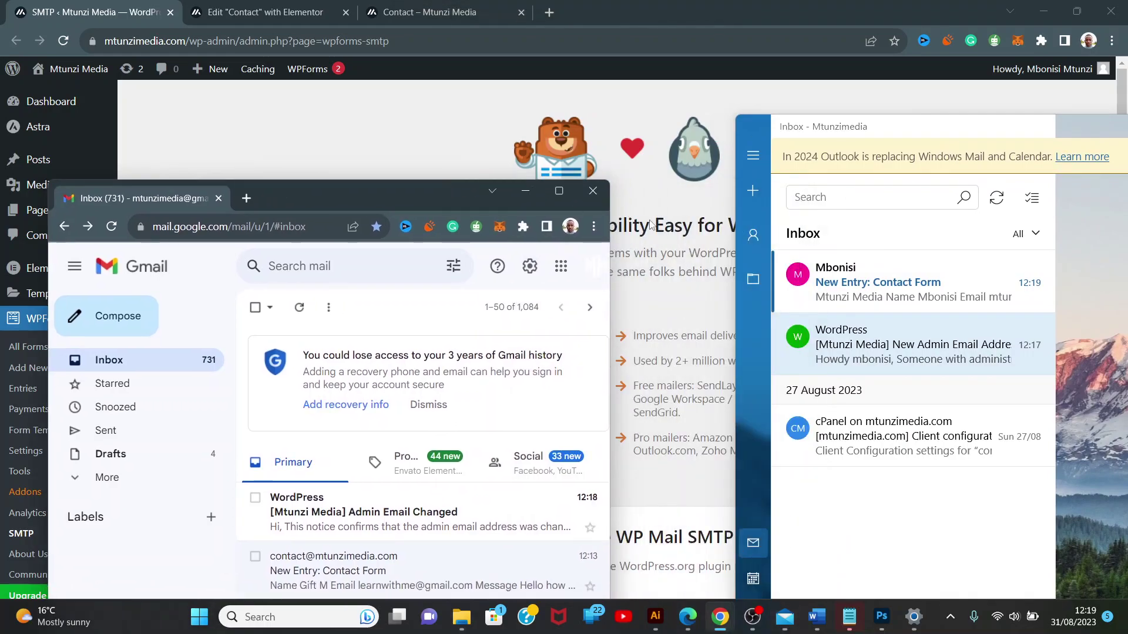
{"action": "left_click", "coordinate": [914, 282]}
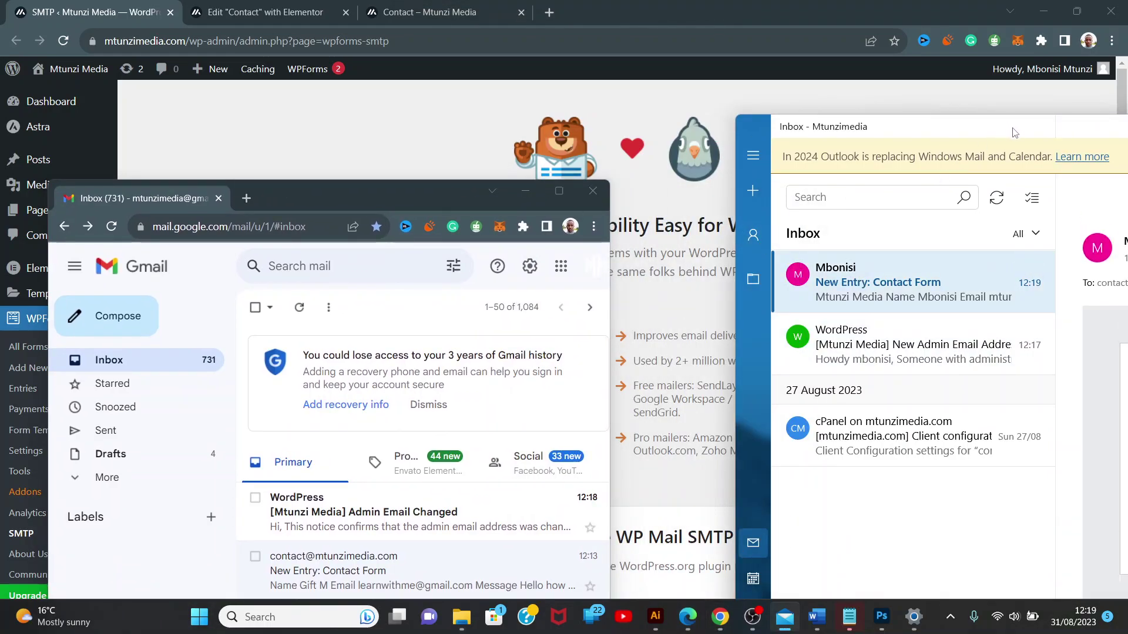
{"action": "left_click_drag", "start_coordinate": [1014, 132], "coordinate": [595, 60]}
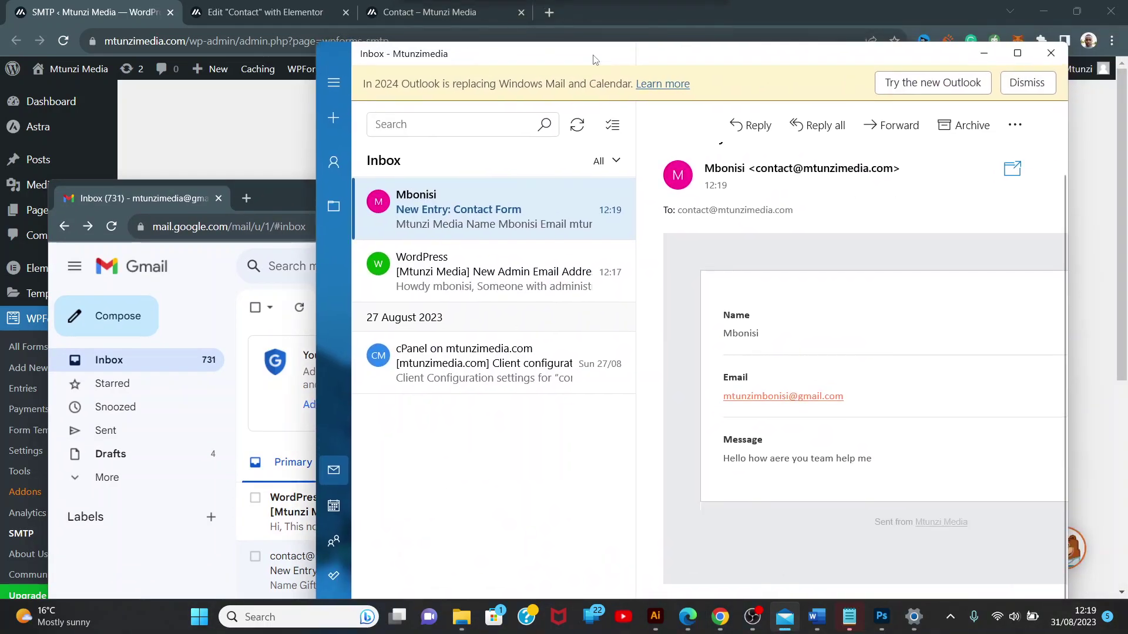
{"action": "left_click", "coordinate": [1019, 54]}
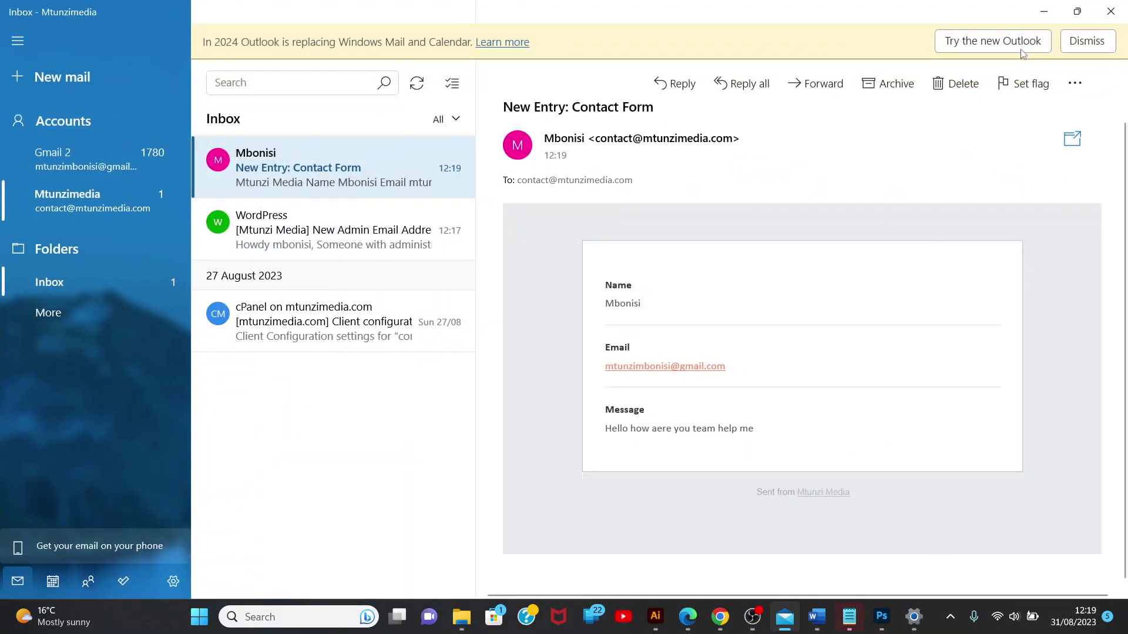